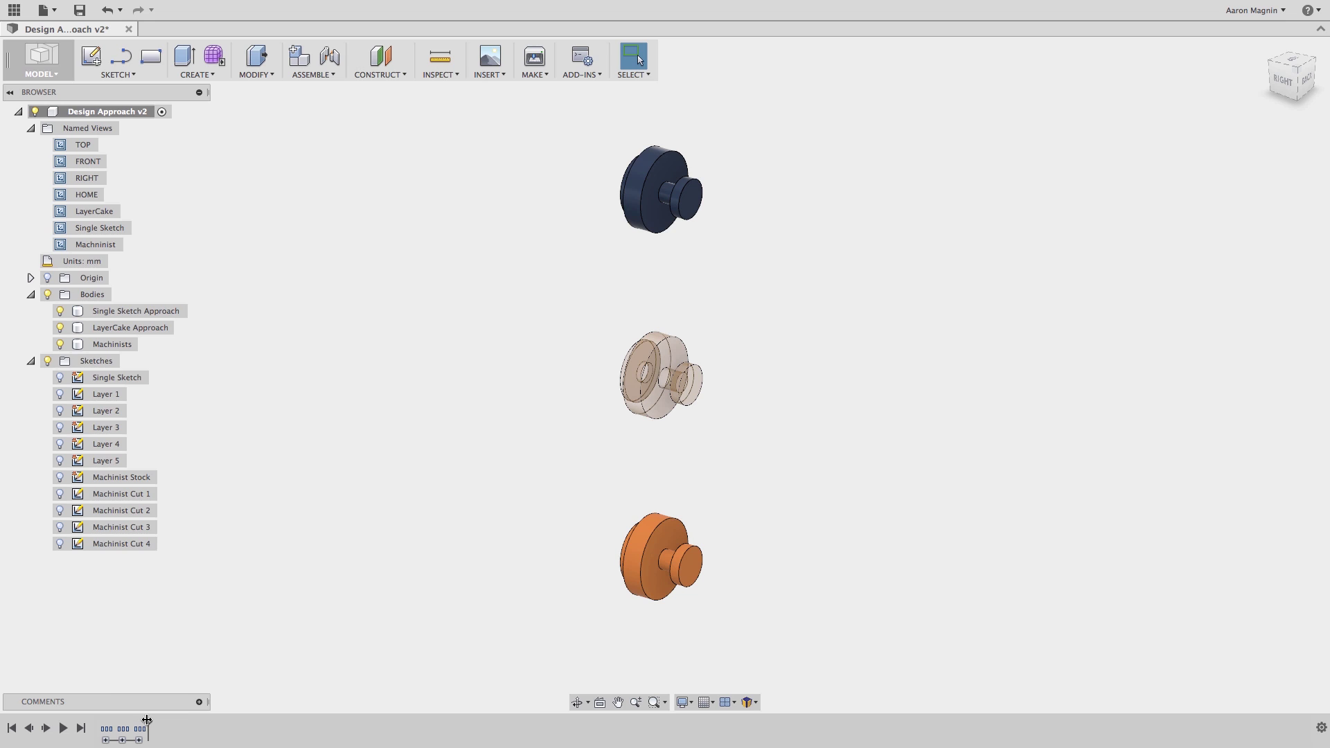
# Roll the timeline back to Group1, expand it, and apply the Single Sketch named view
pyautogui.moveTo(147, 720); pyautogui.dragTo(114, 725)
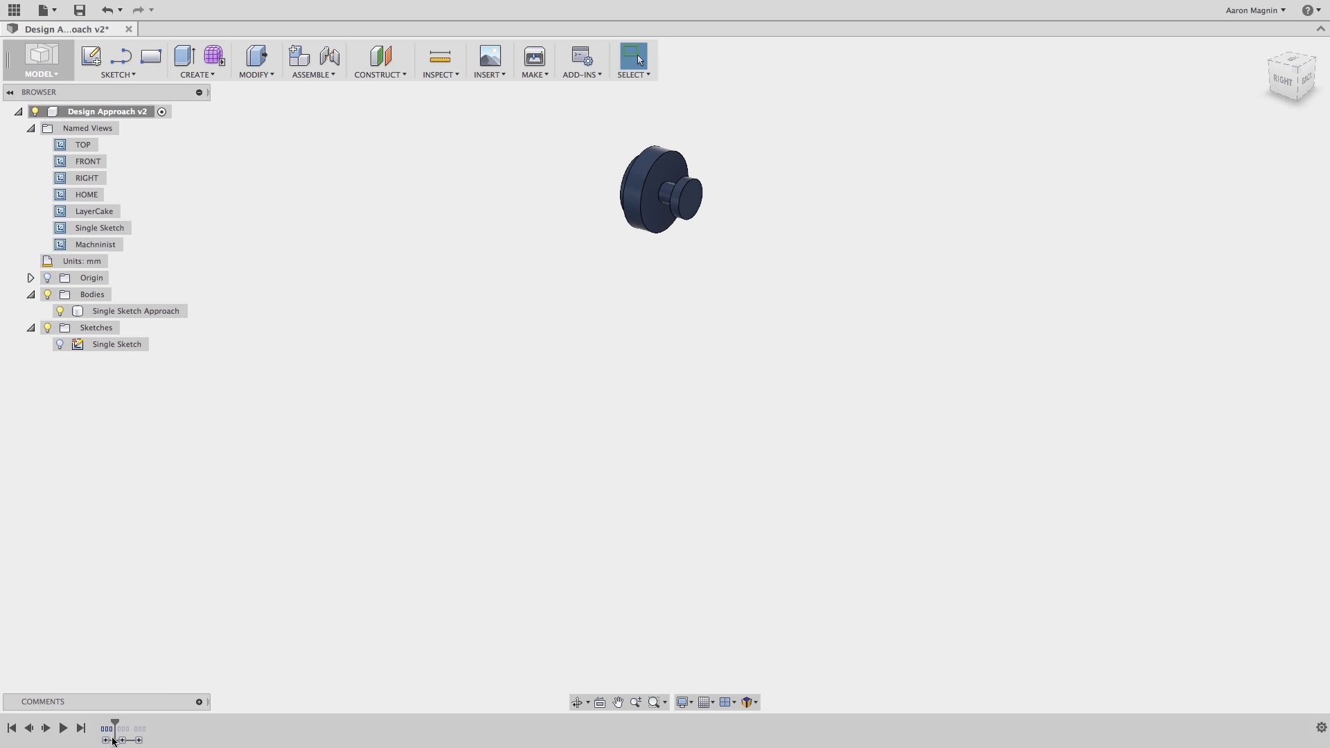
pyautogui.click(106, 739)
pyautogui.doubleClick(100, 228)
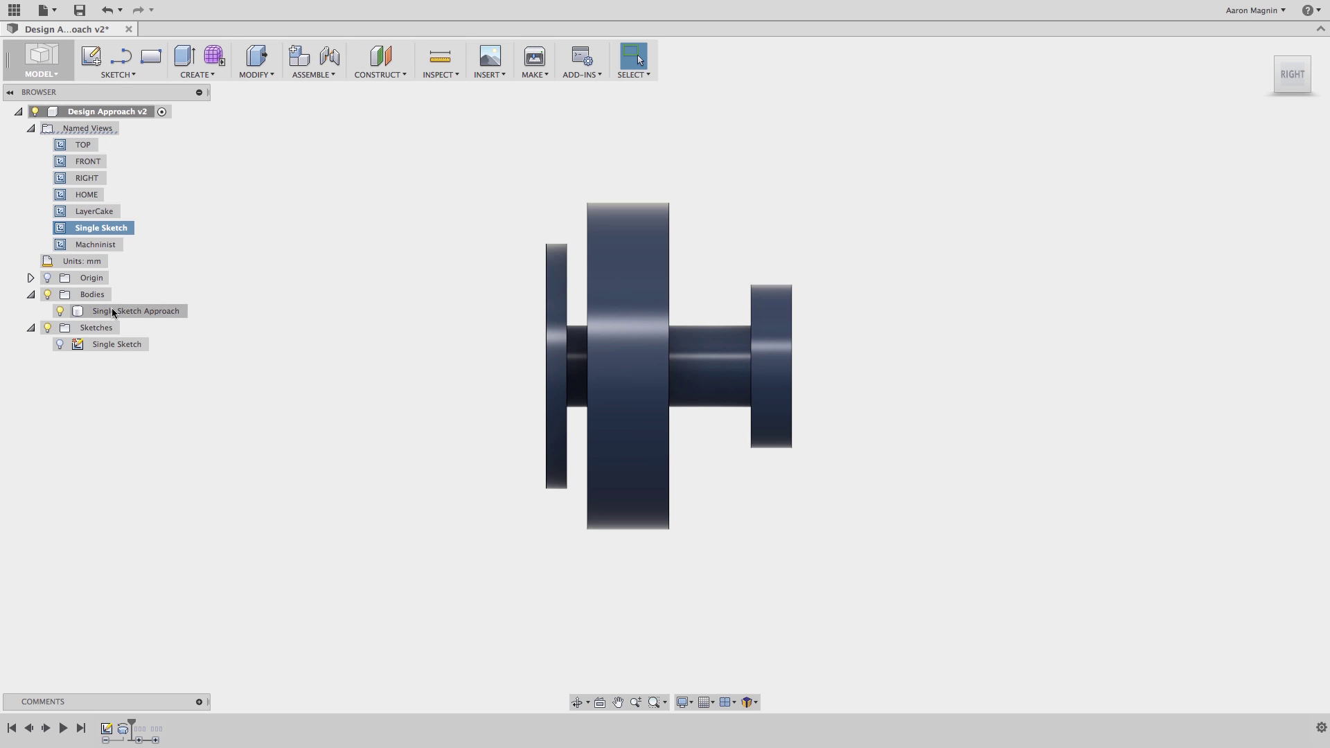
pyautogui.click(110, 344)
pyautogui.doubleClick(110, 342)
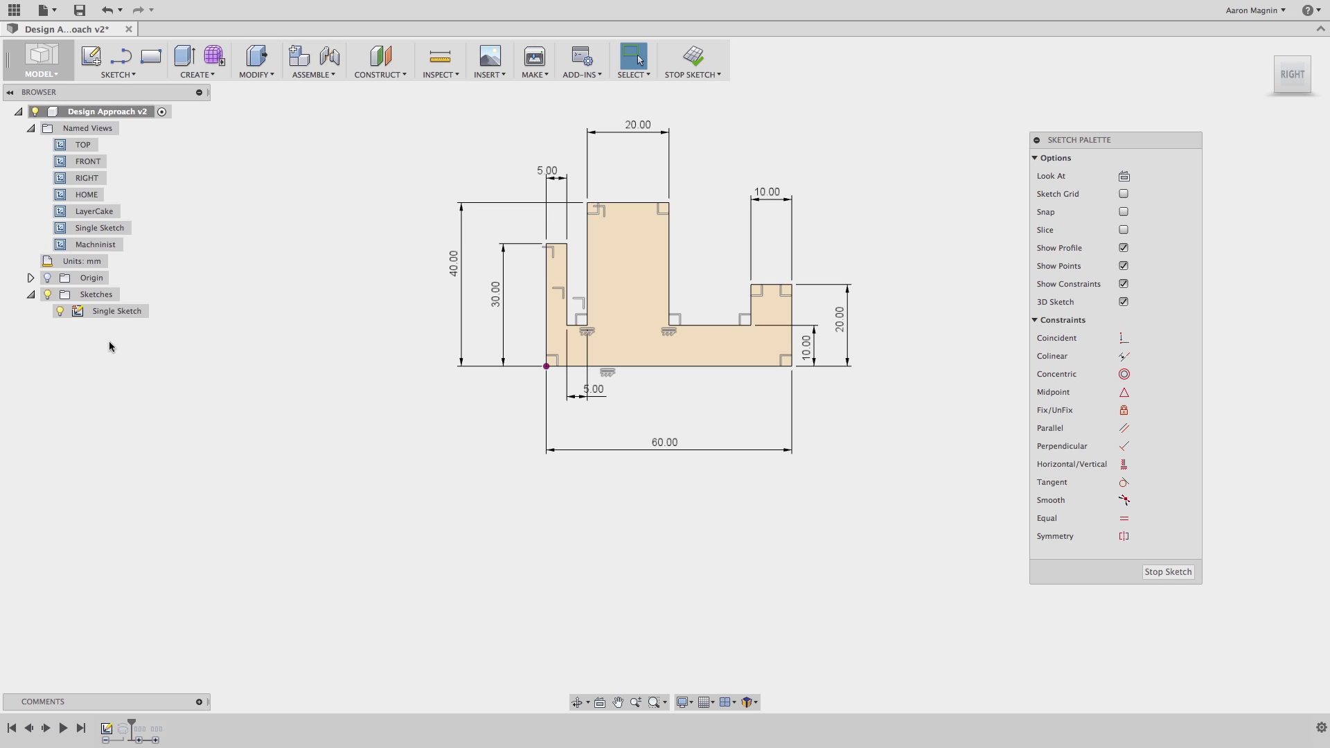
pyautogui.moveTo(107, 412); pyautogui.dragTo(113, 354, button='right')
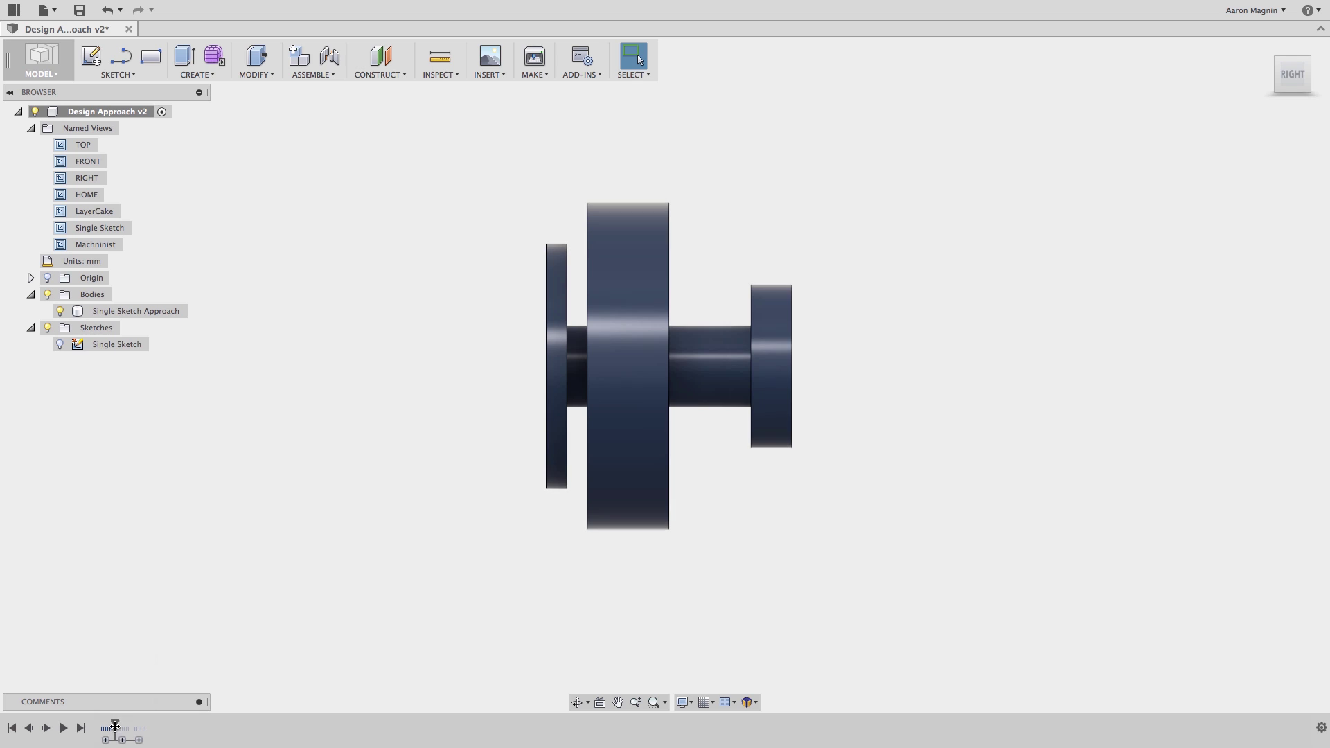
# Expand Group3 to bring in the LayerCake body and its Layer 1–5 sketches, viewed from LayerCake
pyautogui.moveTo(125, 726)
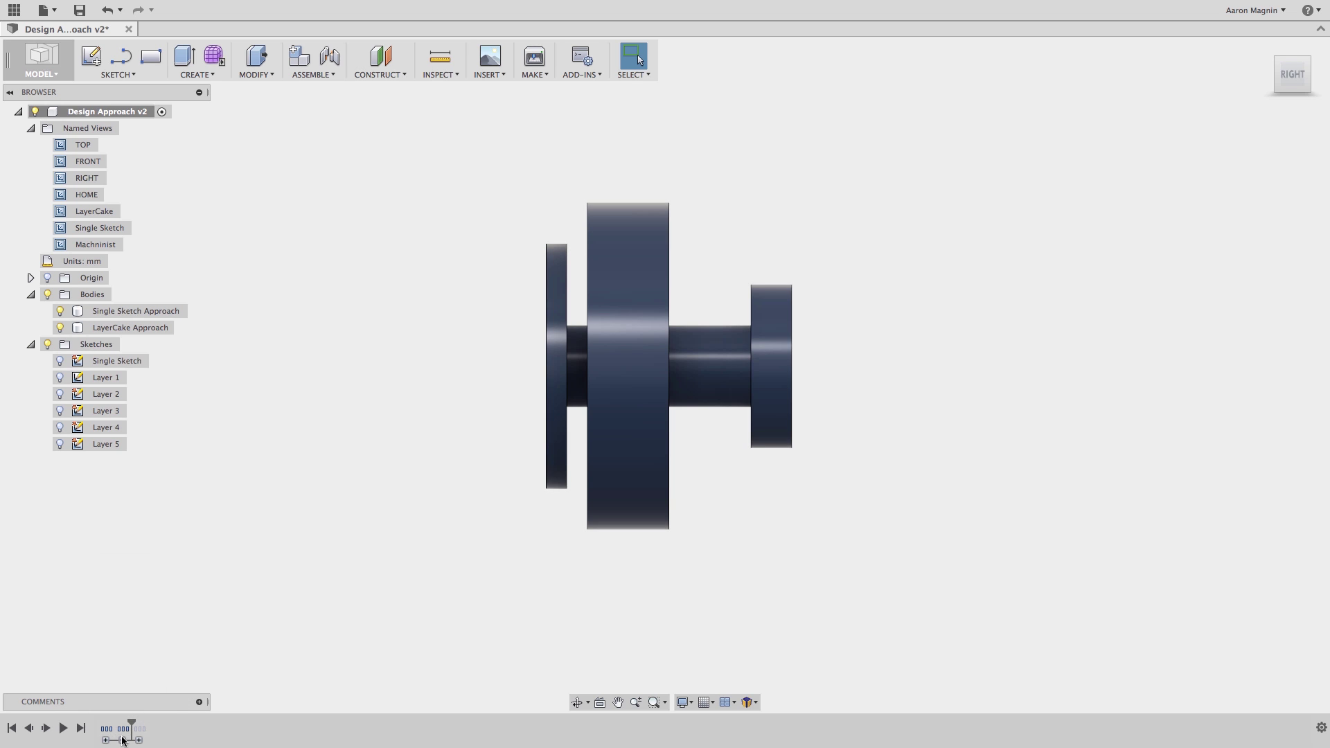
pyautogui.doubleClick(125, 729)
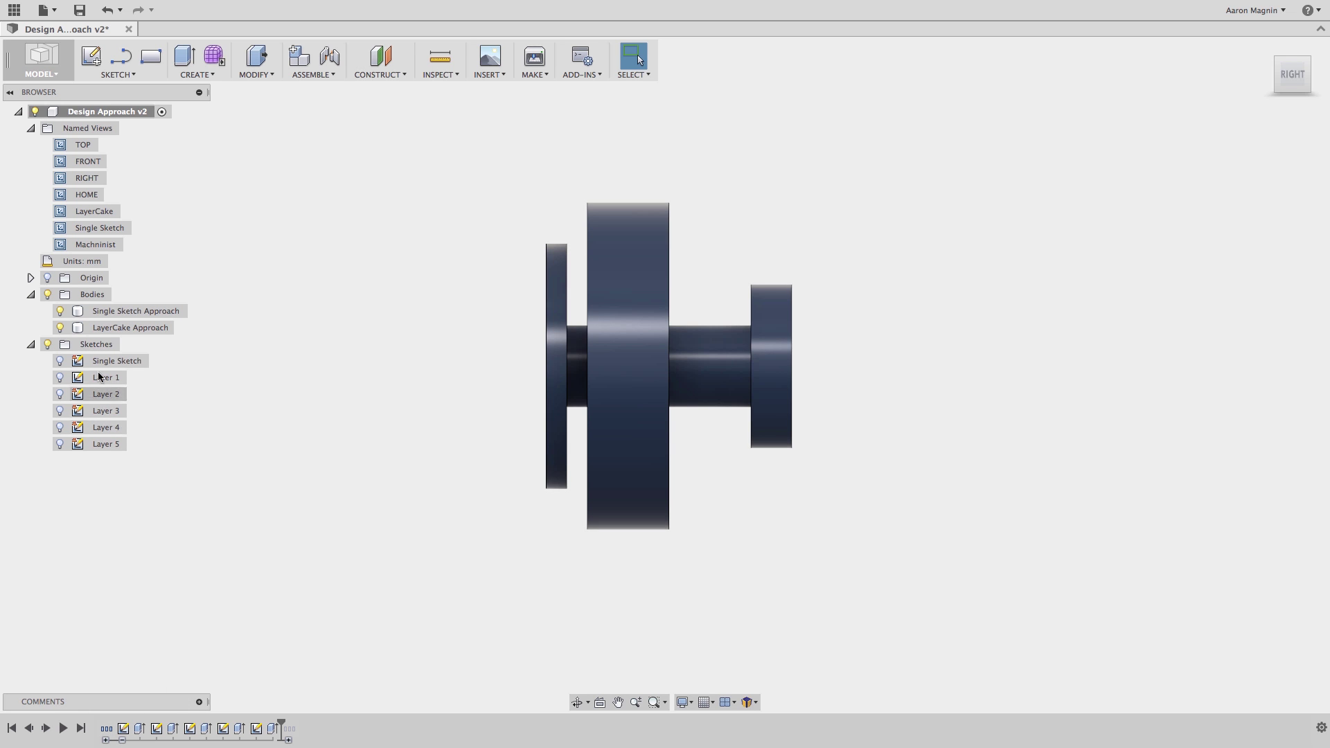
pyautogui.doubleClick(108, 214)
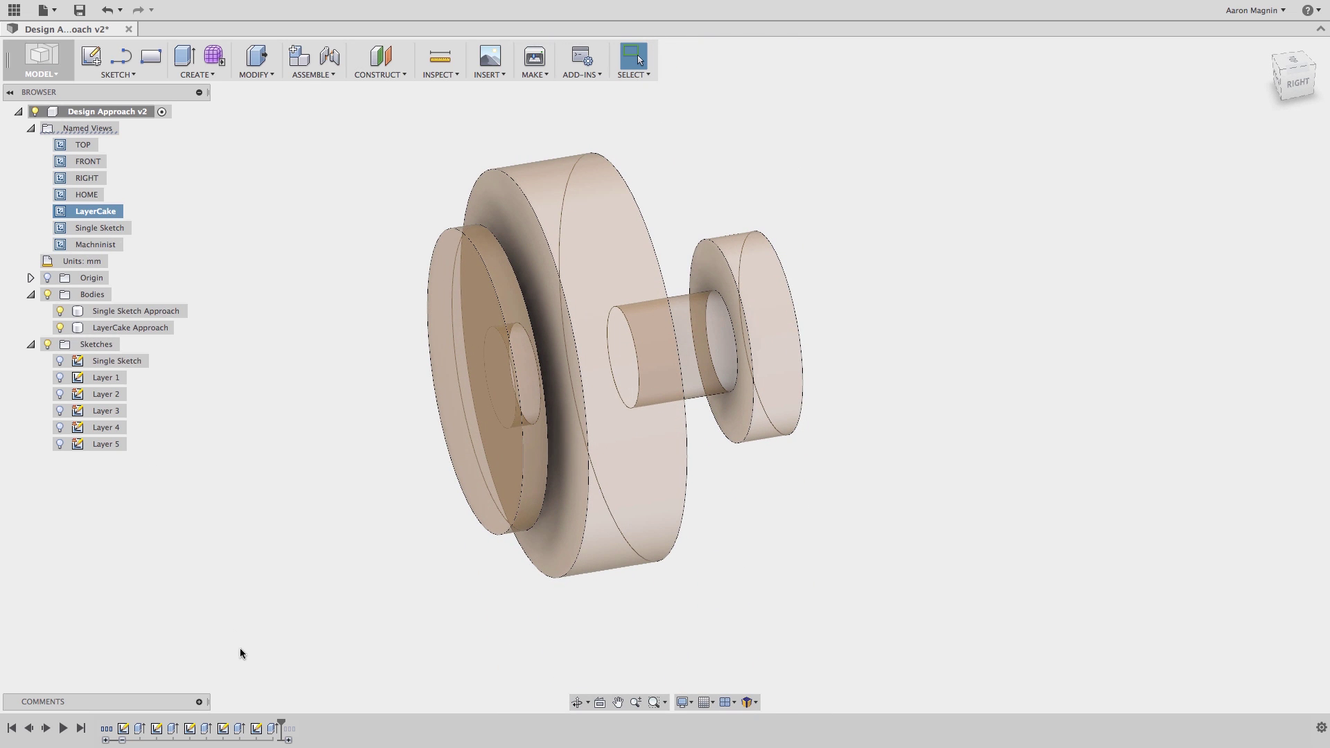
pyautogui.moveTo(281, 721)
pyautogui.mouseDown()
pyautogui.moveTo(147, 722)
pyautogui.moveTo(272, 724)
pyautogui.mouseUp()
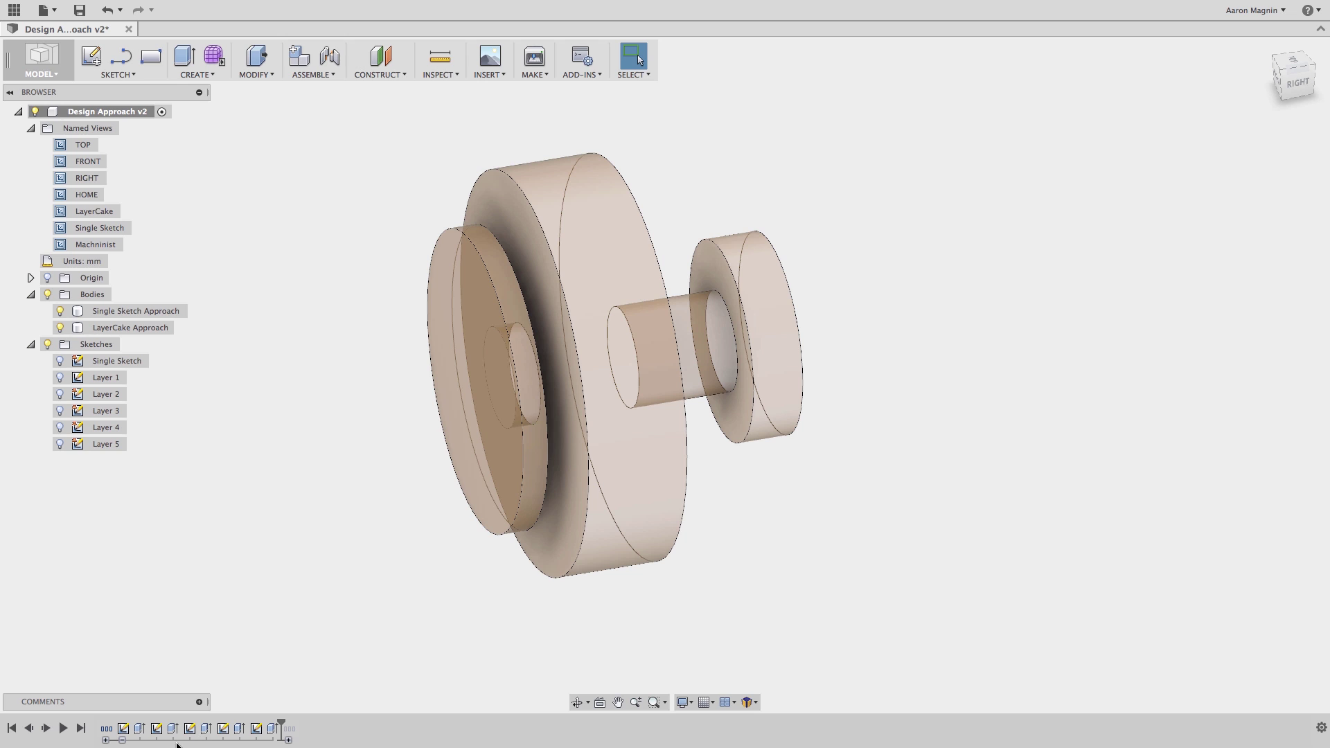
# Roll history forward to the Machinists group, apply the Machinist view, and scrub from stock revolve to Cut 2
pyautogui.click(123, 740)
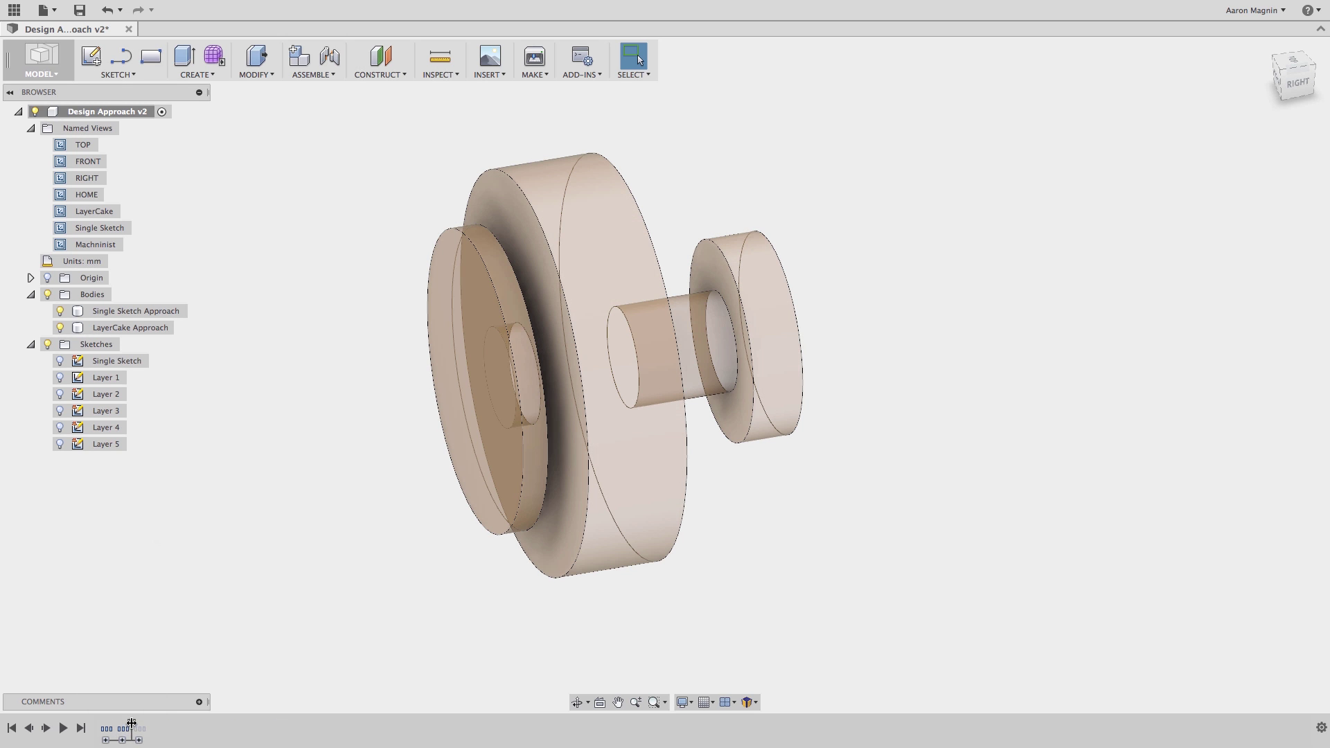
pyautogui.moveTo(138, 726)
pyautogui.moveTo(151, 724); pyautogui.dragTo(153, 725)
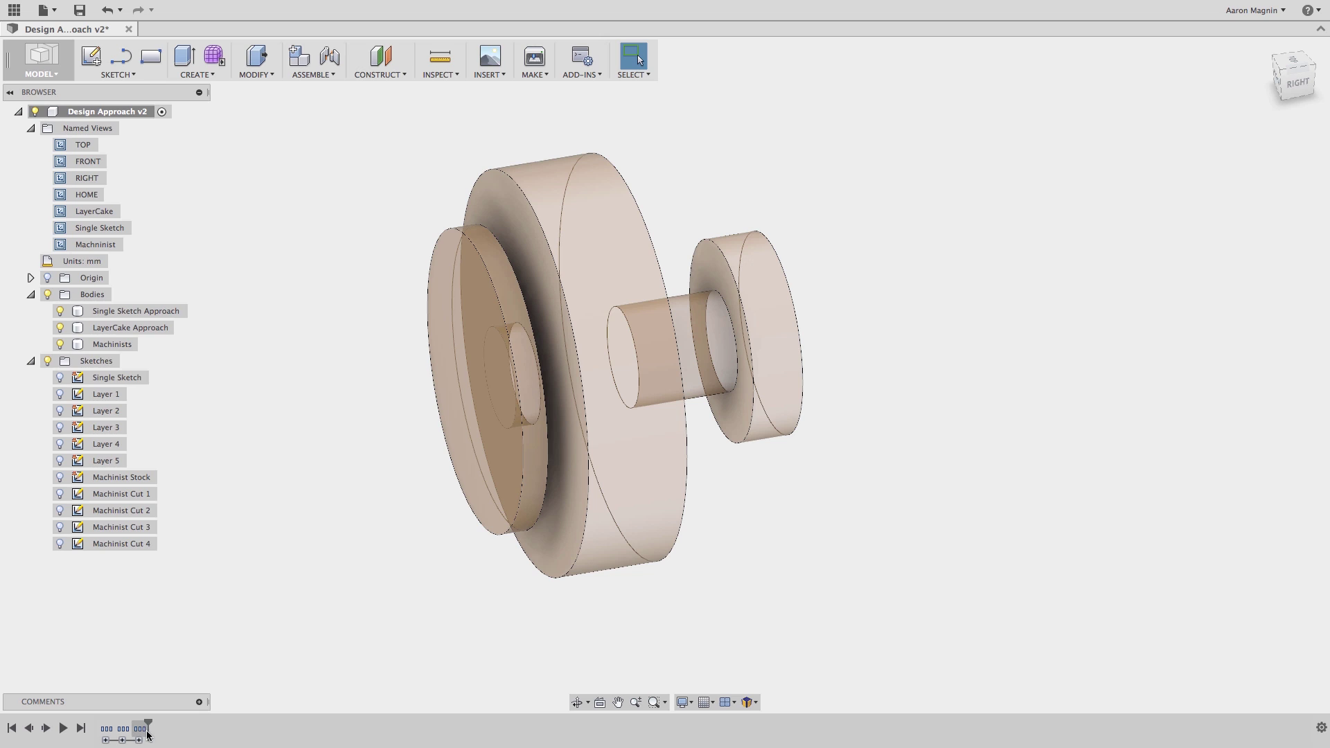
pyautogui.click(139, 741)
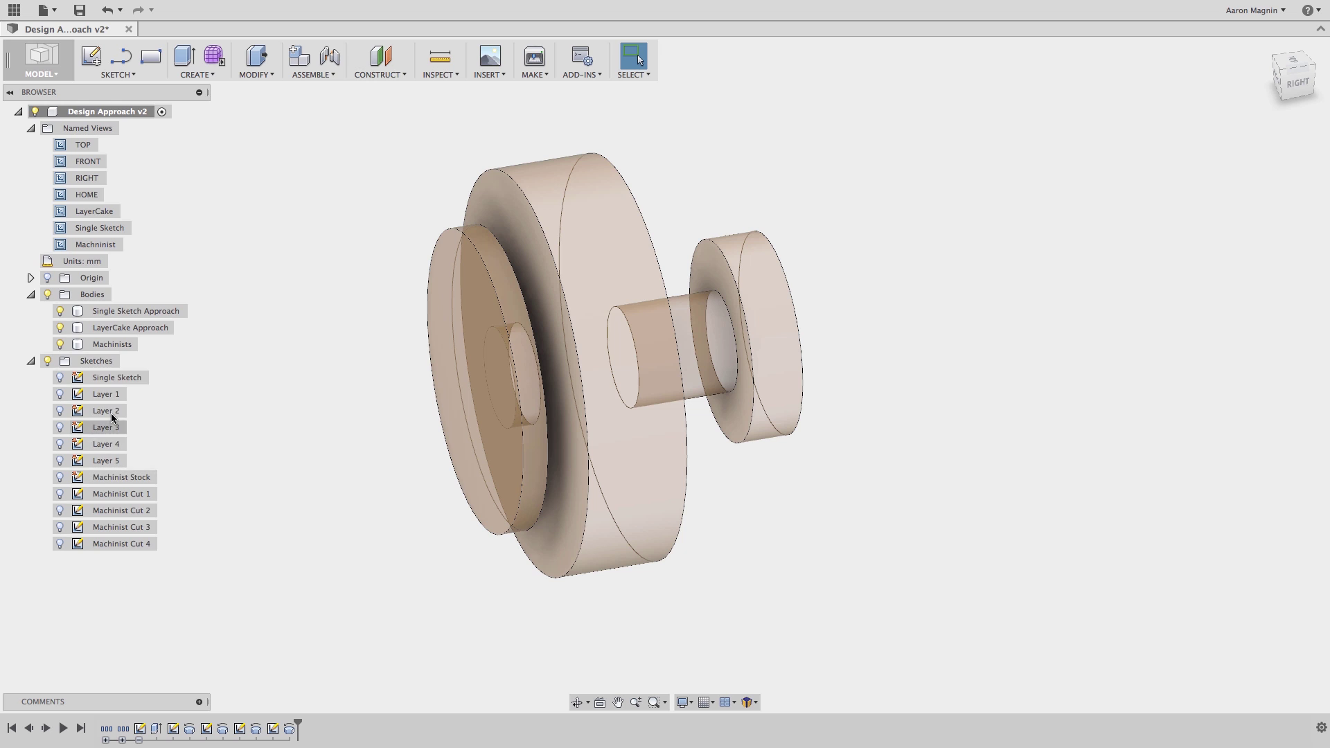
pyautogui.doubleClick(94, 245)
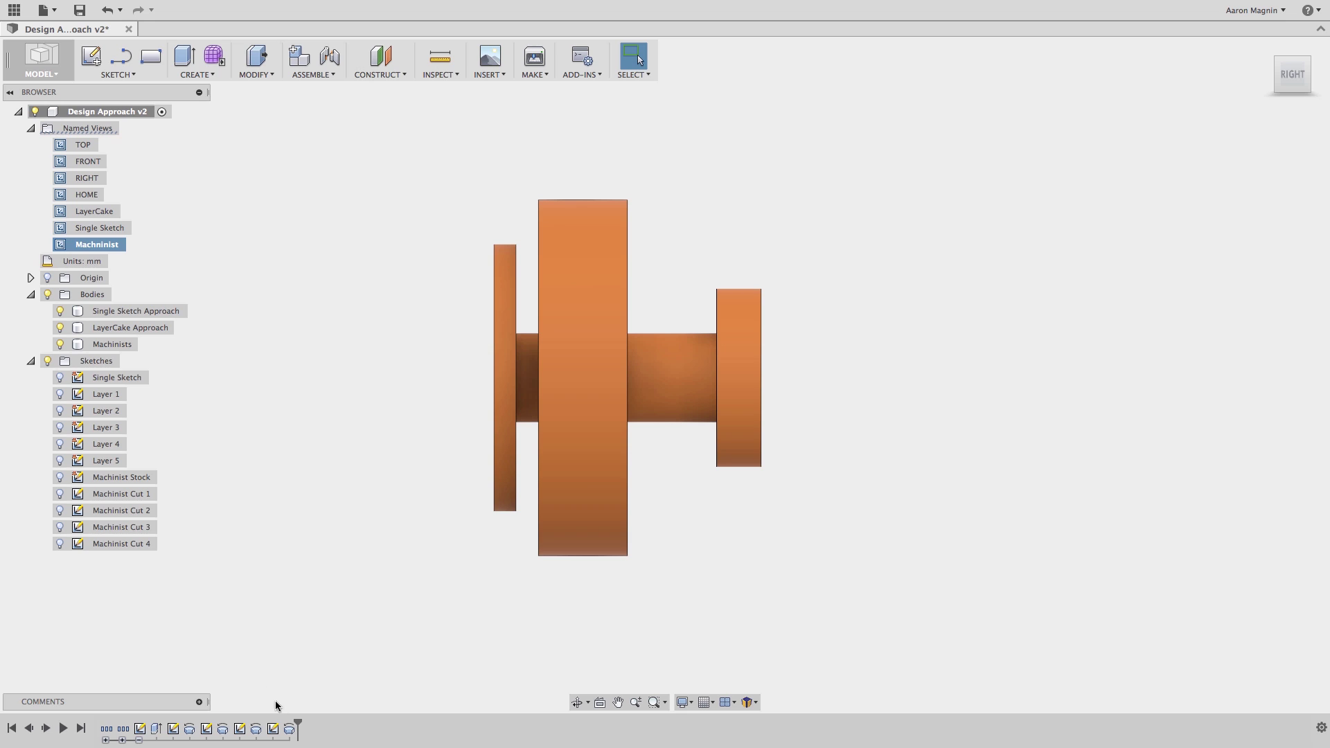
pyautogui.moveTo(297, 723); pyautogui.dragTo(163, 718)
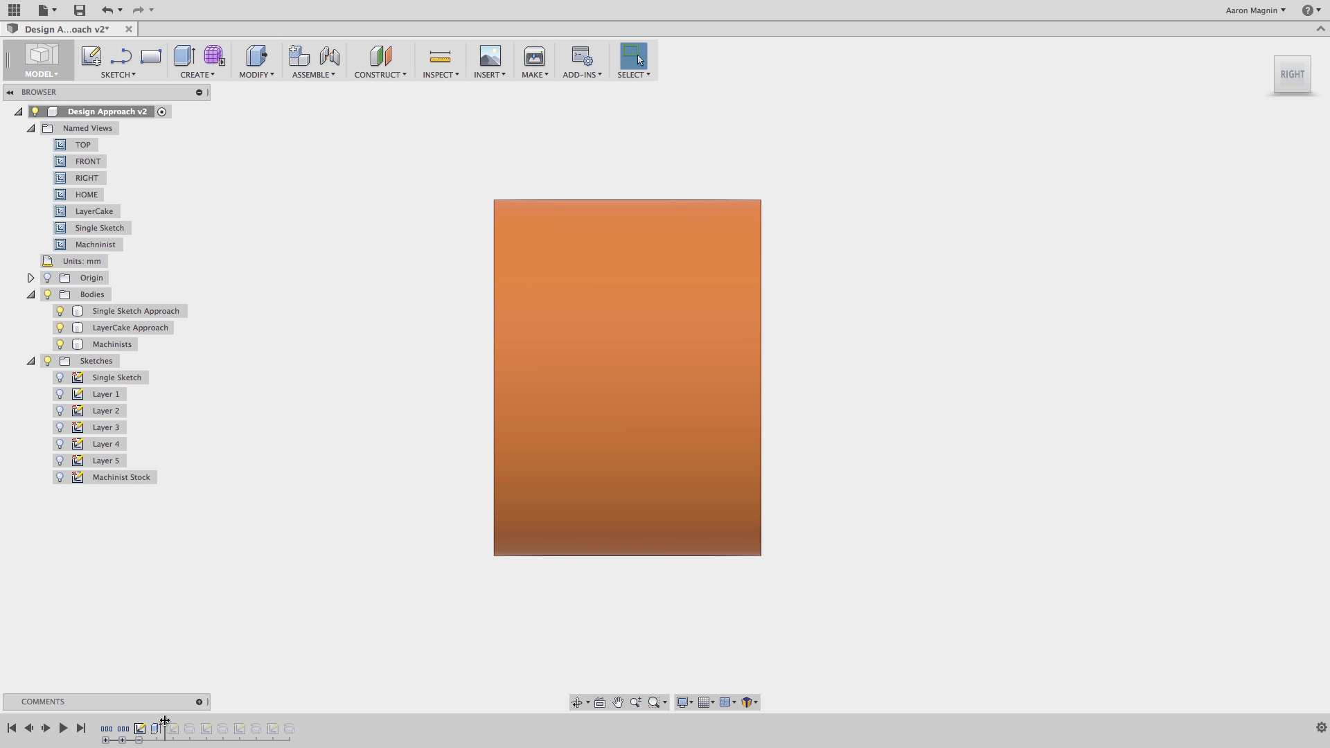
pyautogui.moveTo(165, 722); pyautogui.dragTo(291, 723)
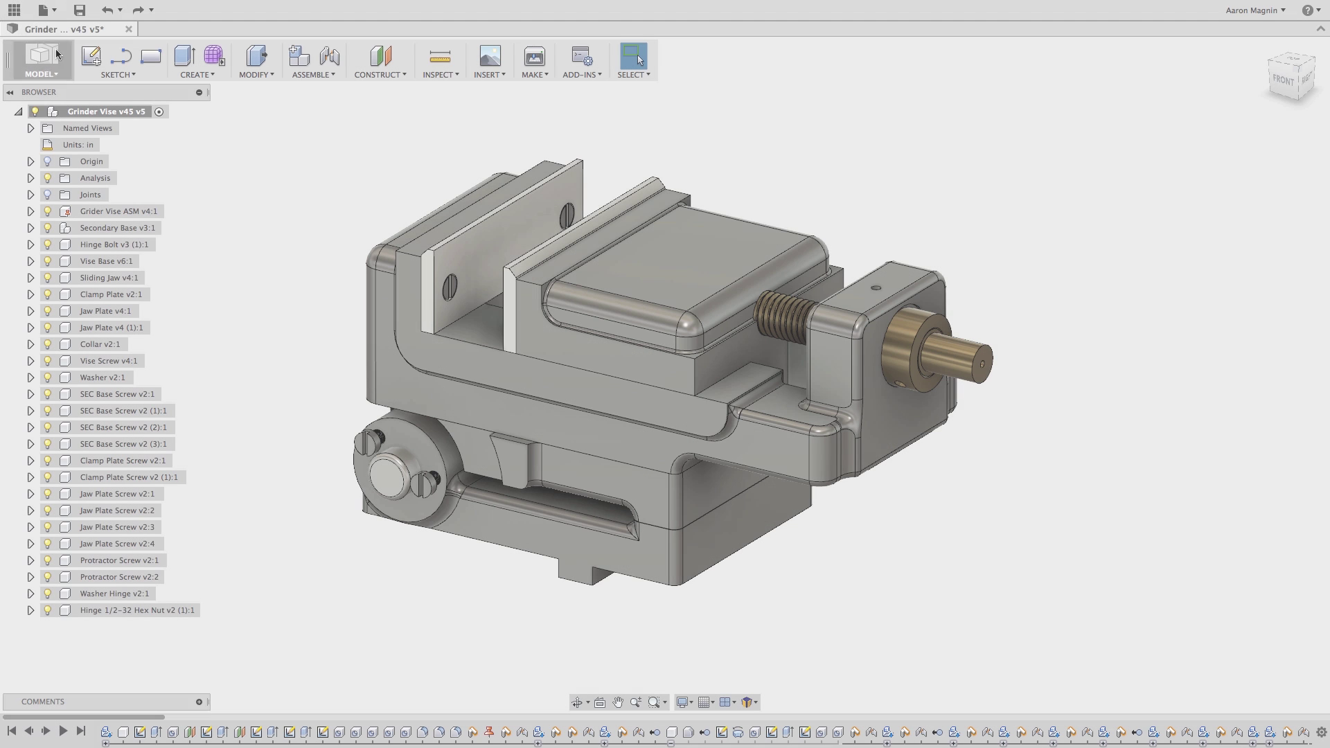
# Insert the Compound Rest Handle design and move it 4.533 in along X beside the vise
pyautogui.click(7, 12)
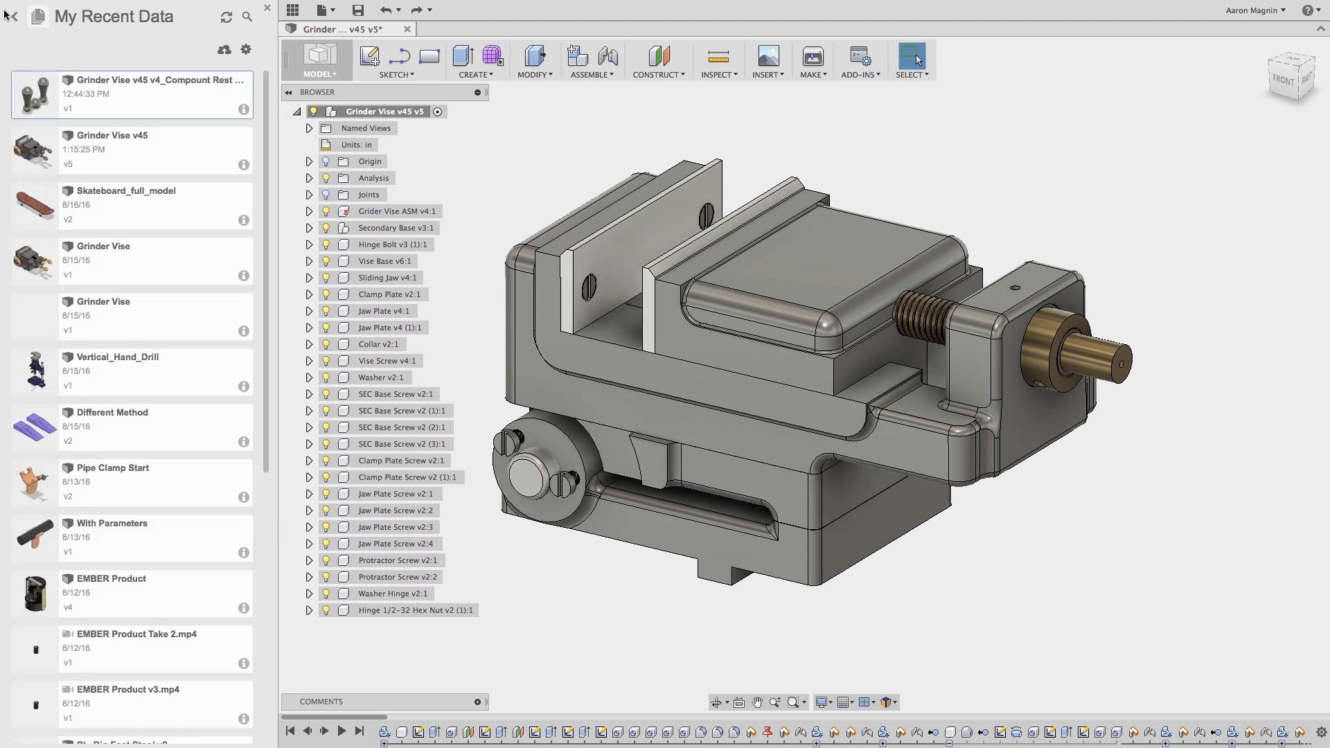
pyautogui.rightClick(100, 110)
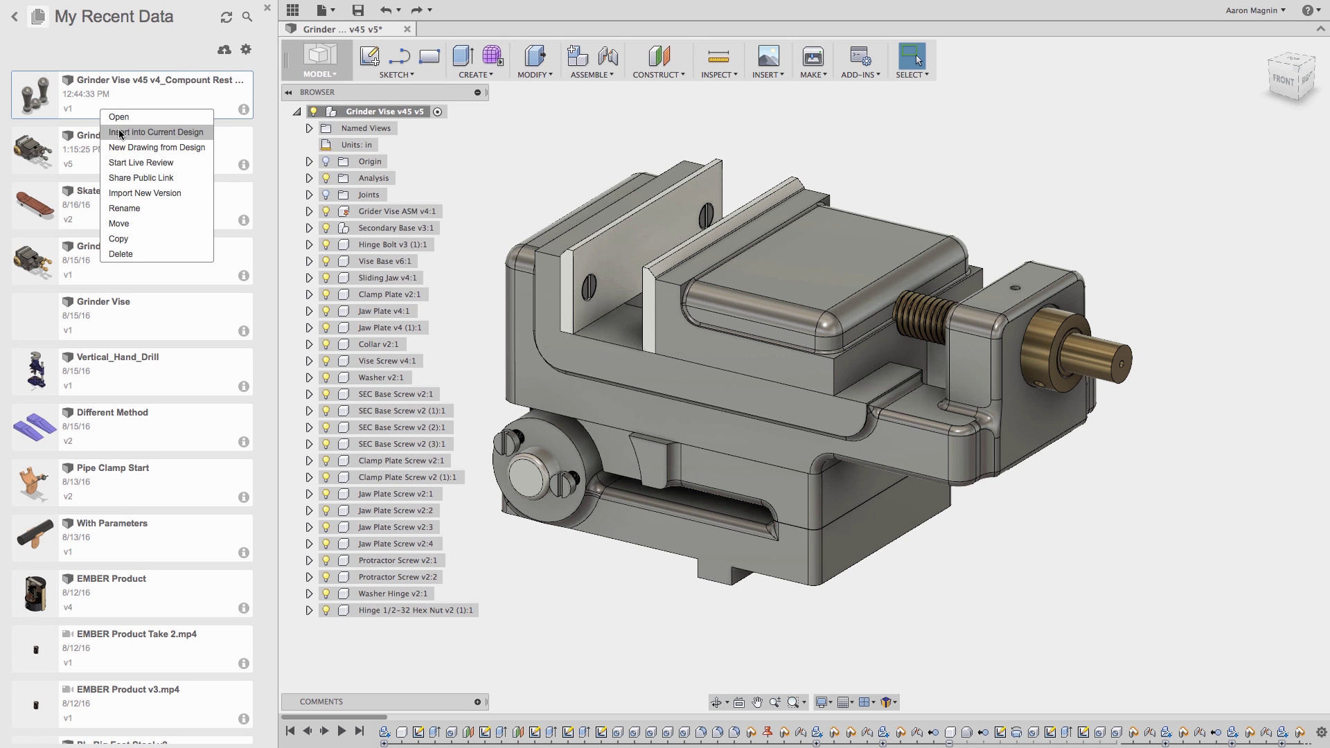
pyautogui.click(122, 132)
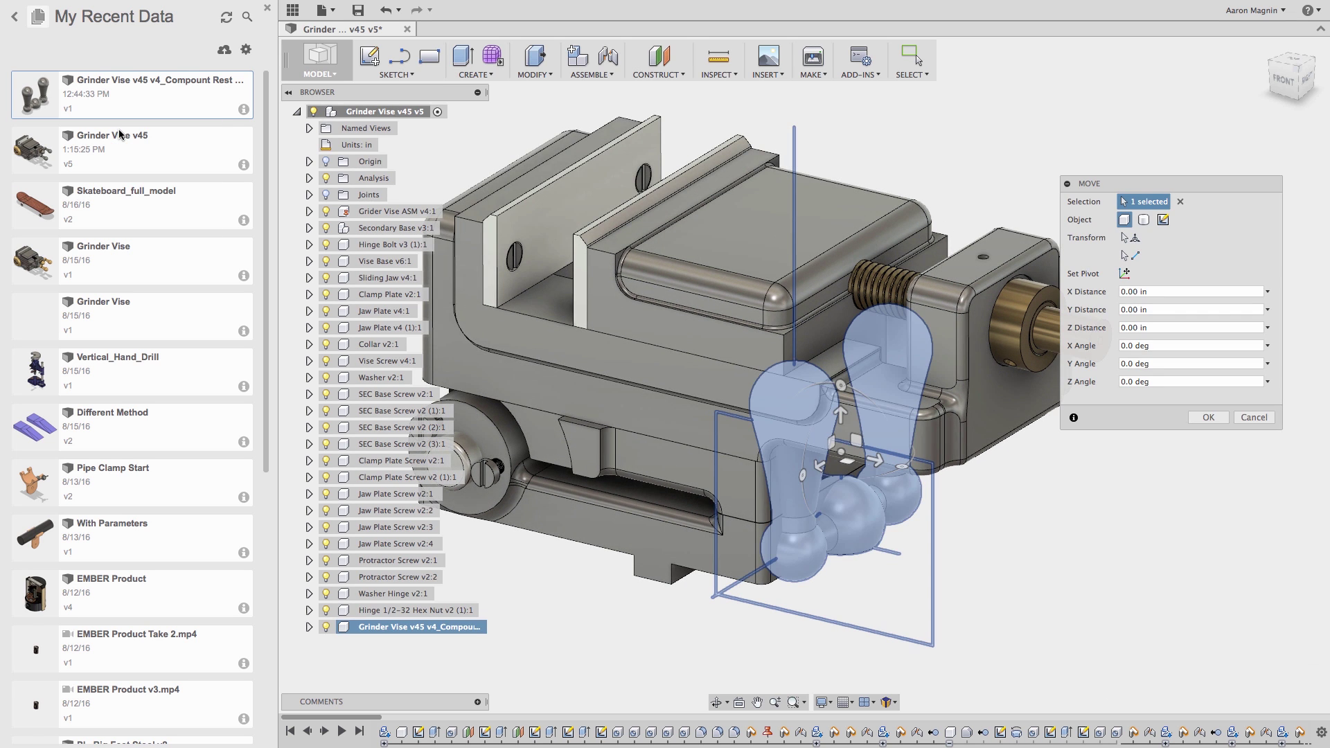
pyautogui.click(266, 8)
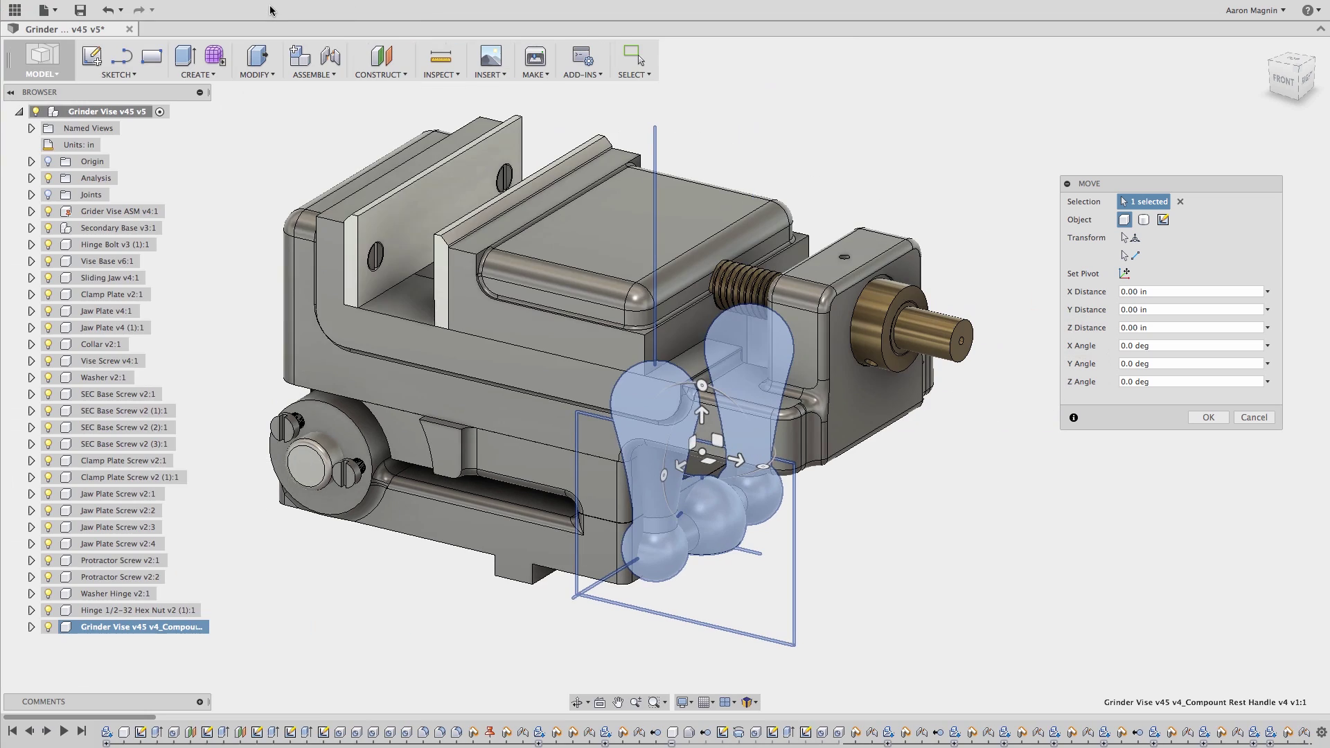
pyautogui.moveTo(736, 460); pyautogui.dragTo(1059, 406)
pyautogui.click(1193, 418)
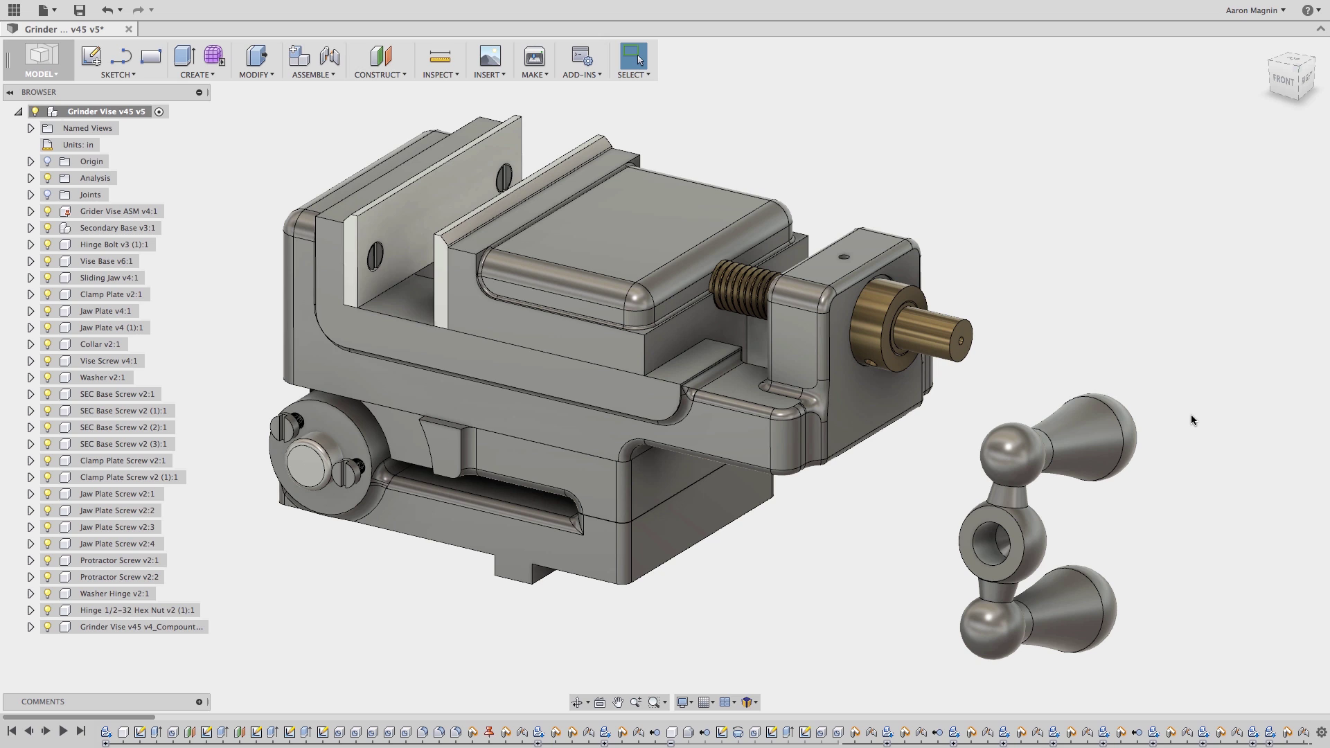
# Rigidly joint the handle's centre hole to the screw end, flipped to face outward
pyautogui.click(336, 64)
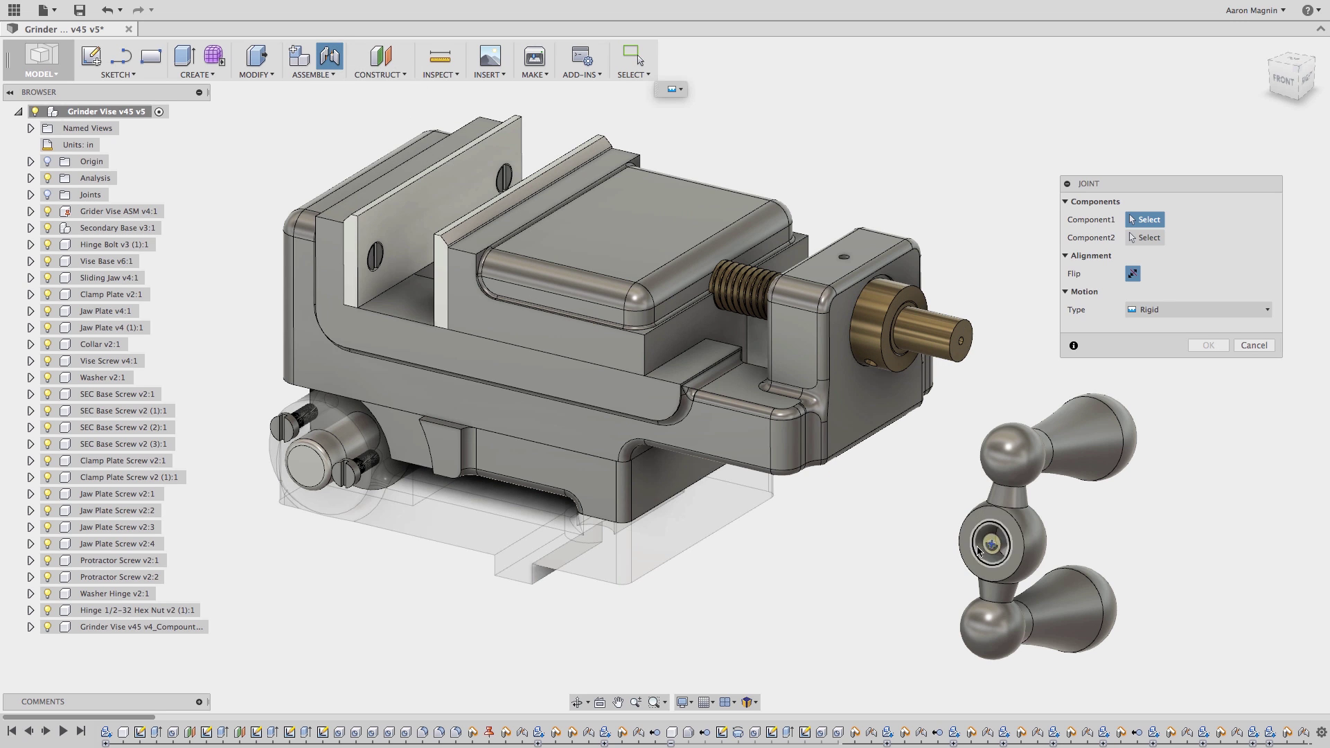
pyautogui.click(998, 548)
pyautogui.click(958, 361)
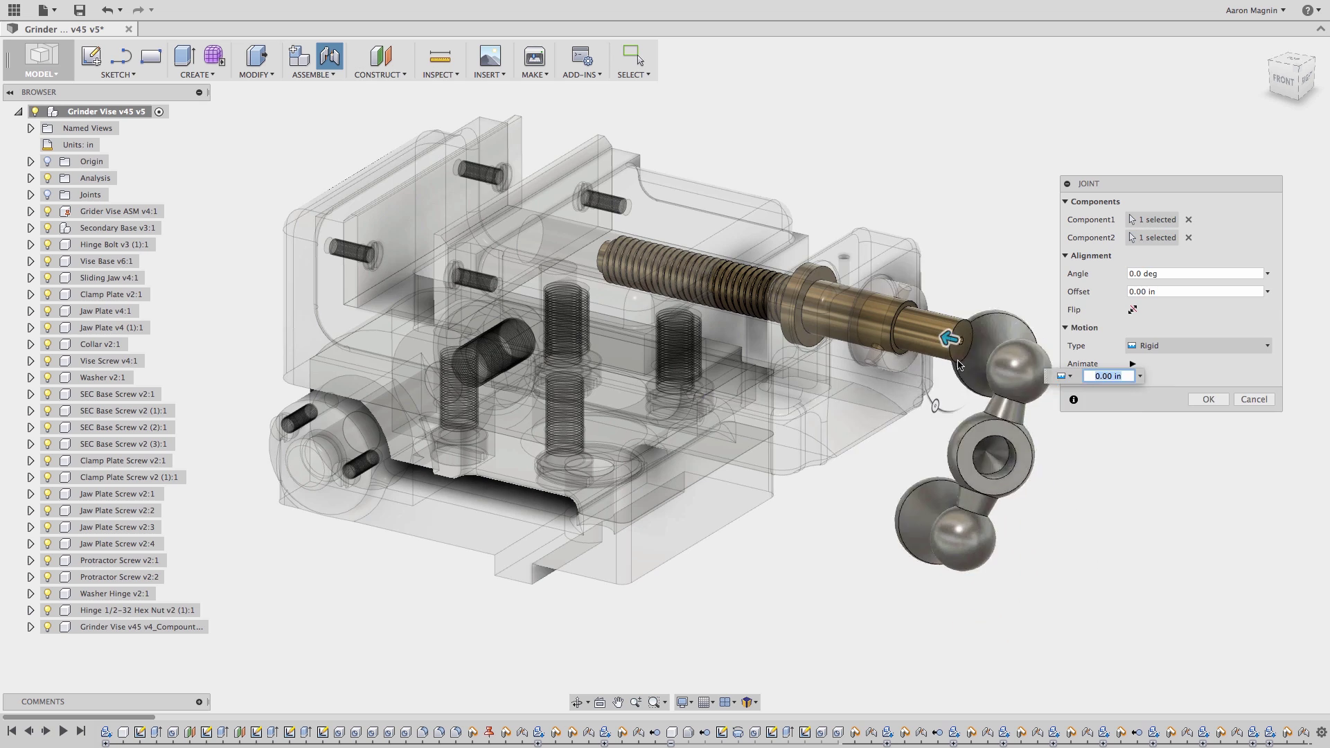
pyautogui.click(1132, 310)
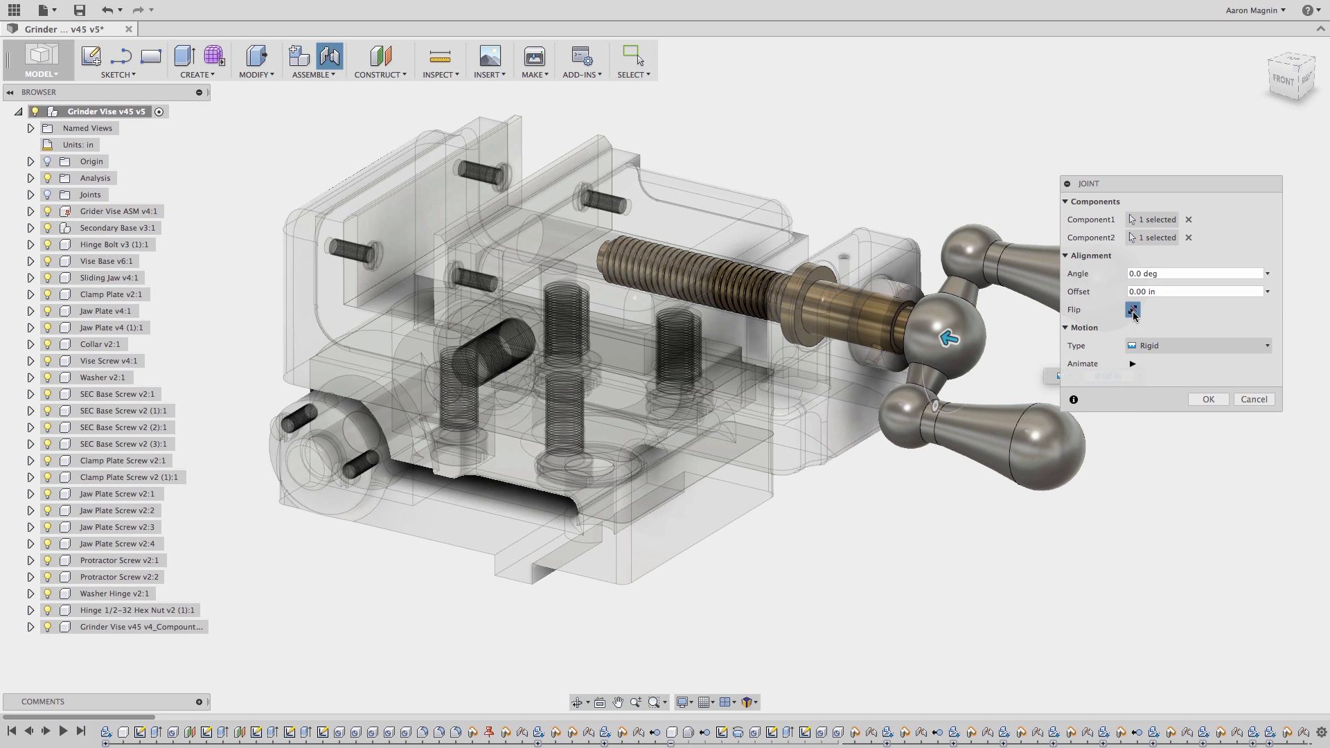
pyautogui.click(1204, 400)
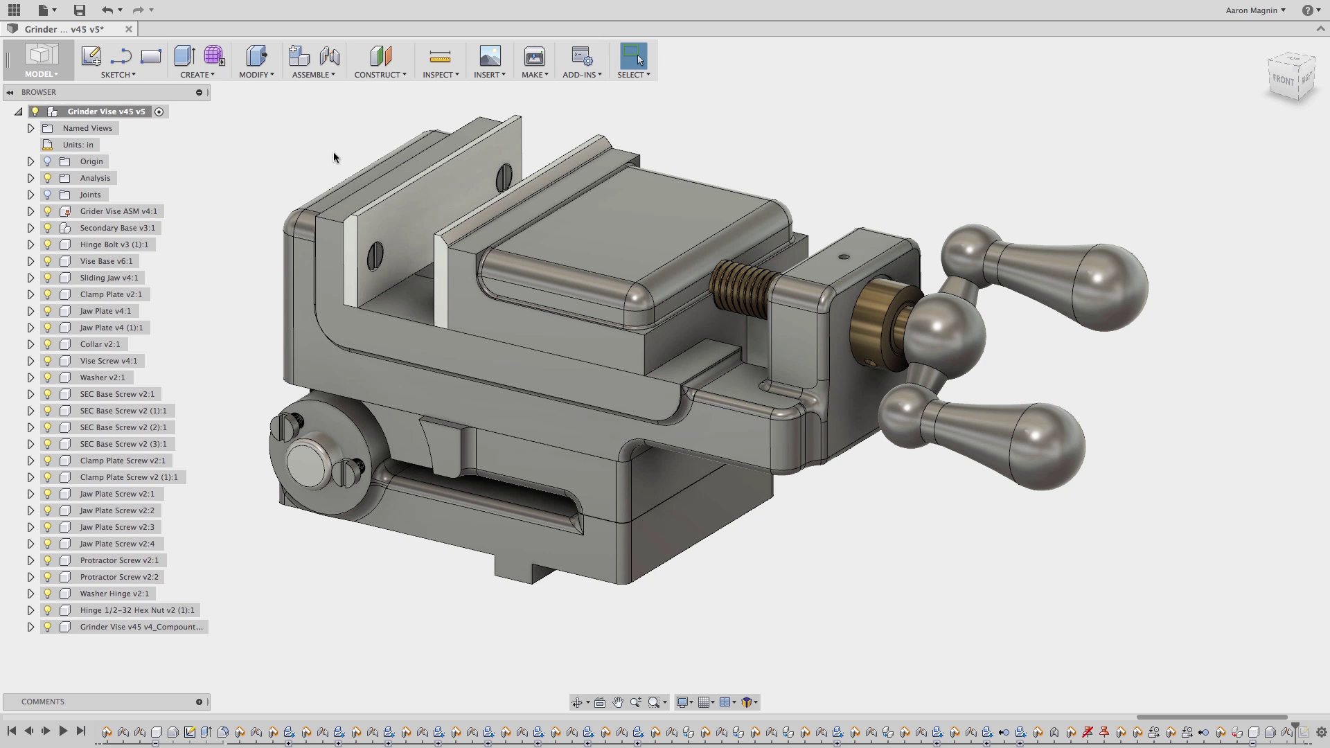
# Create an empty component named 'Protractor', replacing the default Component32 name, and keep it active
pyautogui.click(301, 59)
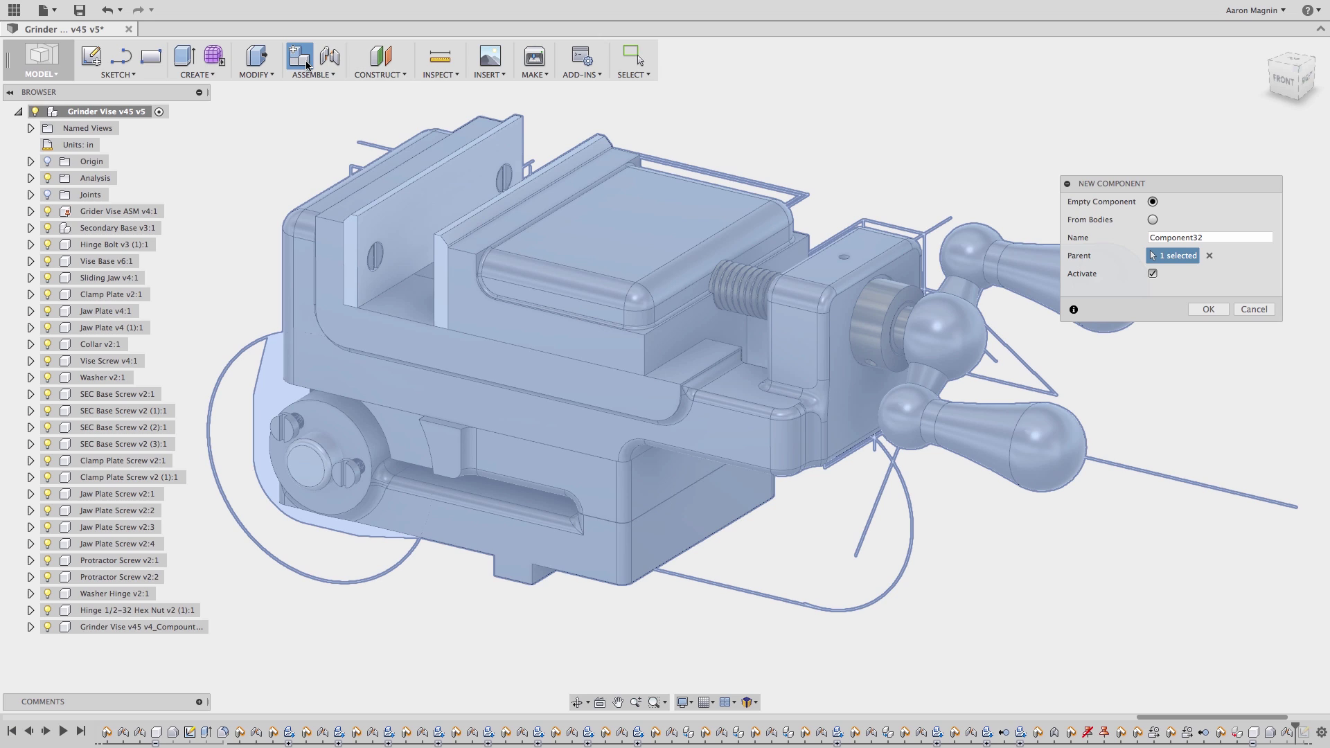
pyautogui.click(1209, 237)
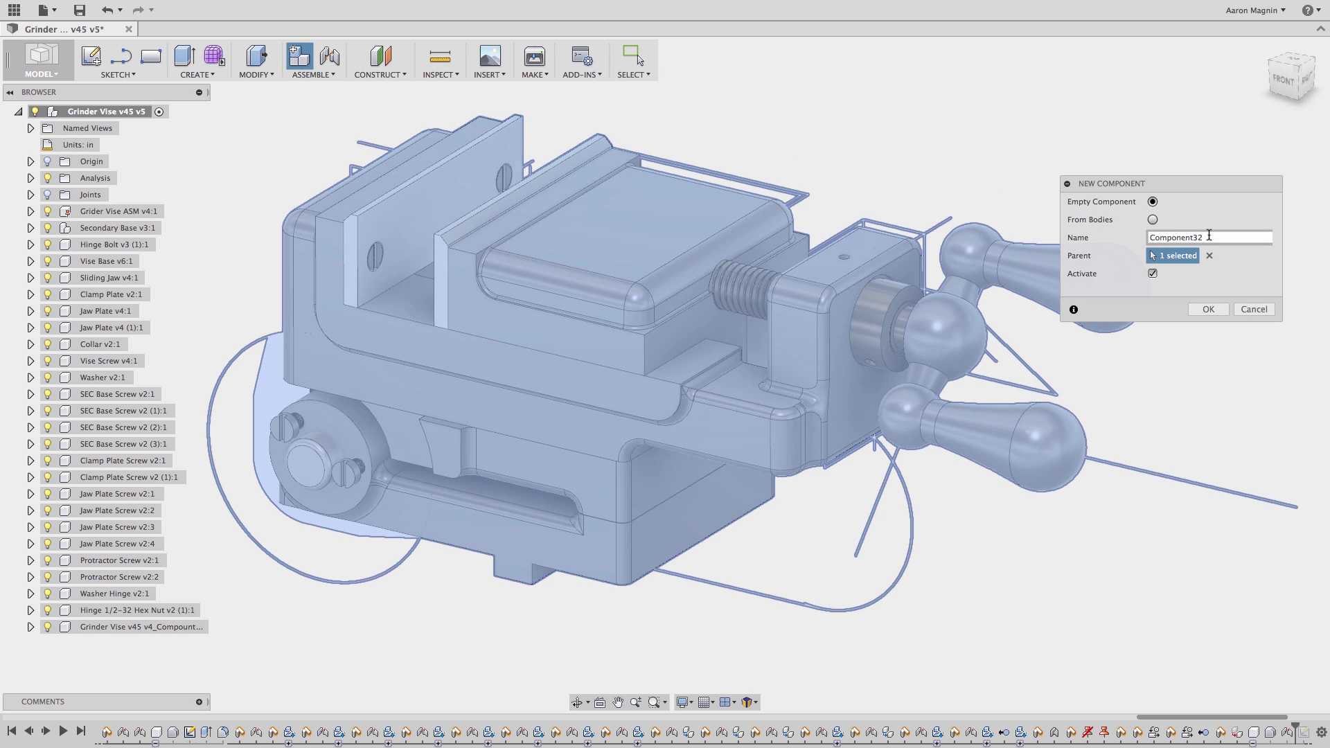
pyautogui.doubleClick(1209, 237)
pyautogui.write('P')
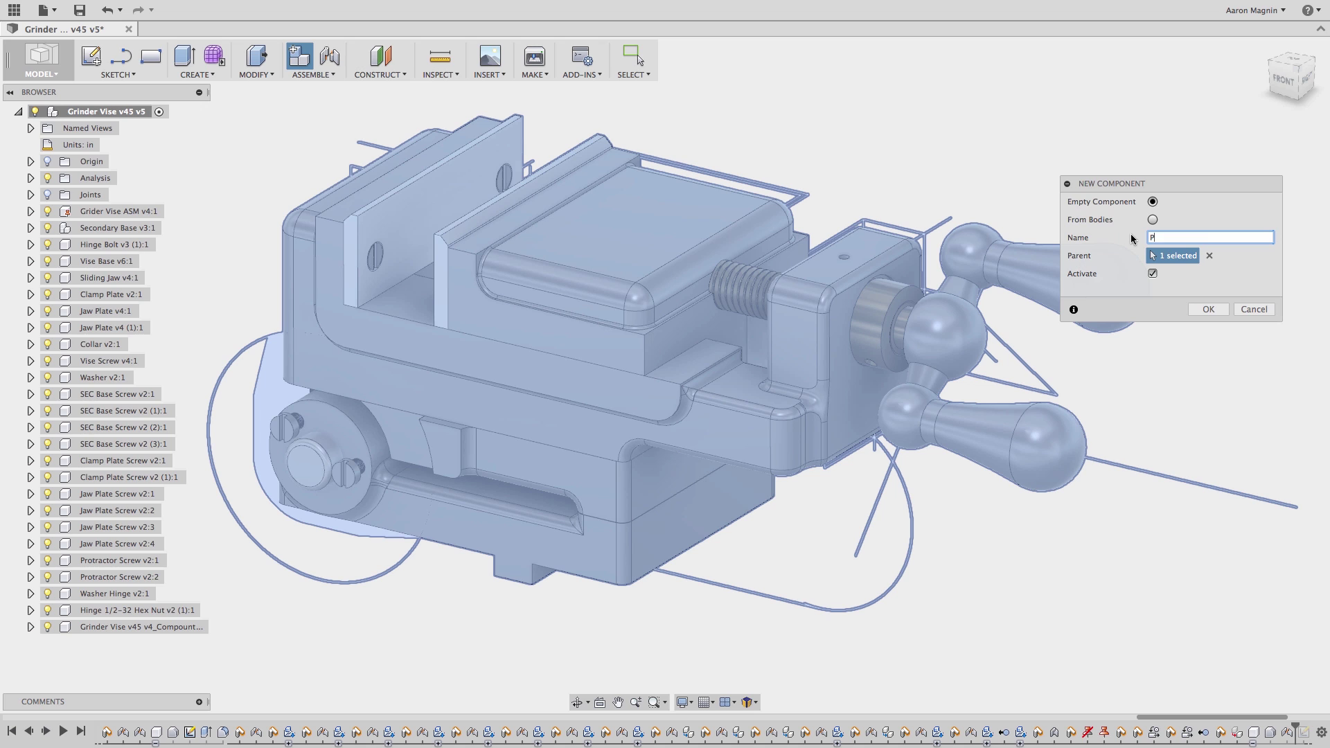
pyautogui.write('rotractor')
pyautogui.click(1198, 312)
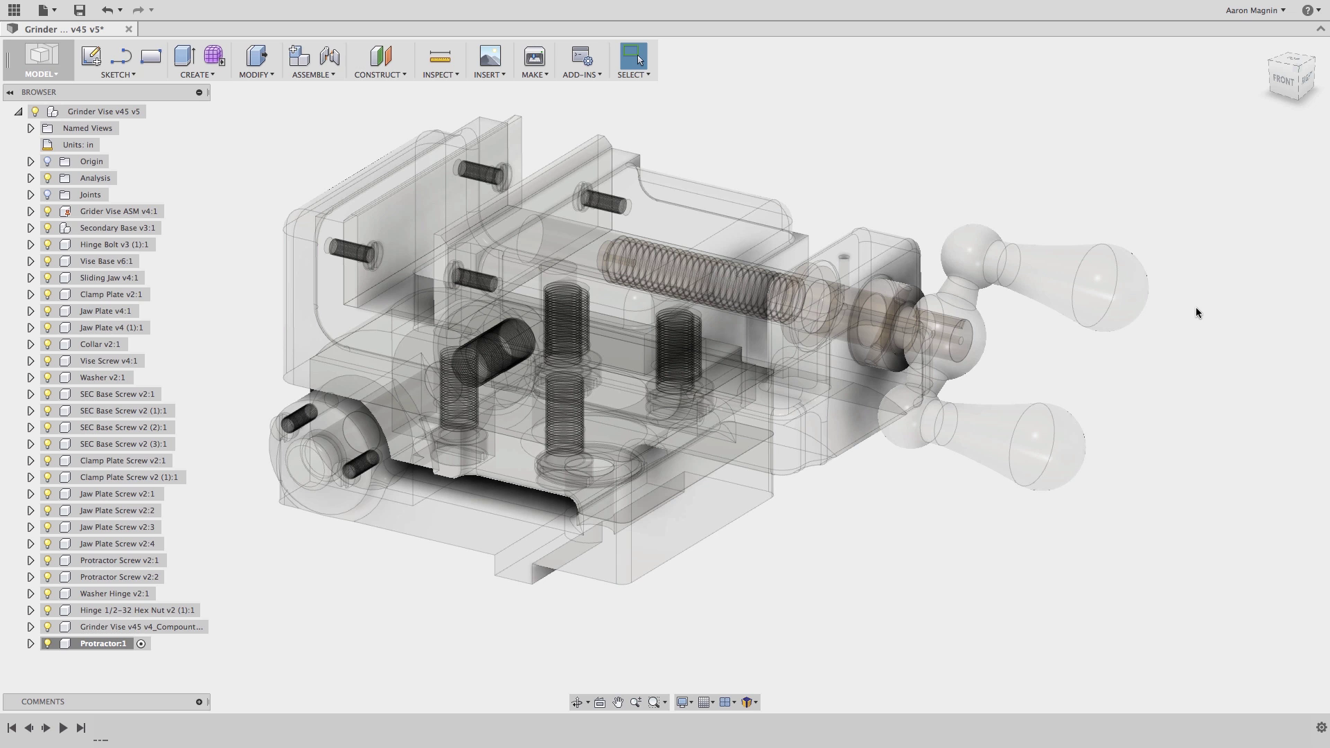
# Sketch a 3 in diameter circle centred on the screw axis on the hub face
pyautogui.click(1280, 82)
pyautogui.scroll(3, 357, 395)
pyautogui.moveTo(357, 395); pyautogui.dragTo(605, 440, button='middle')
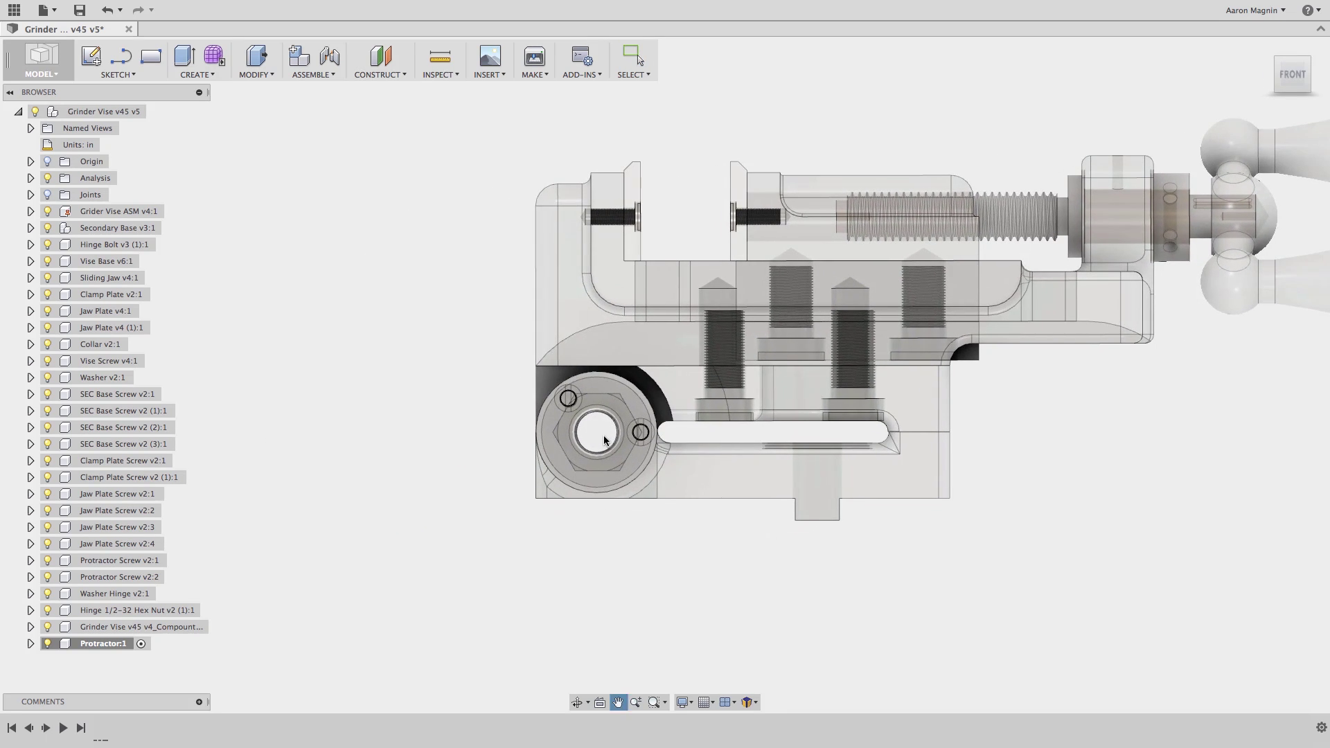
pyautogui.scroll(5, 605, 440)
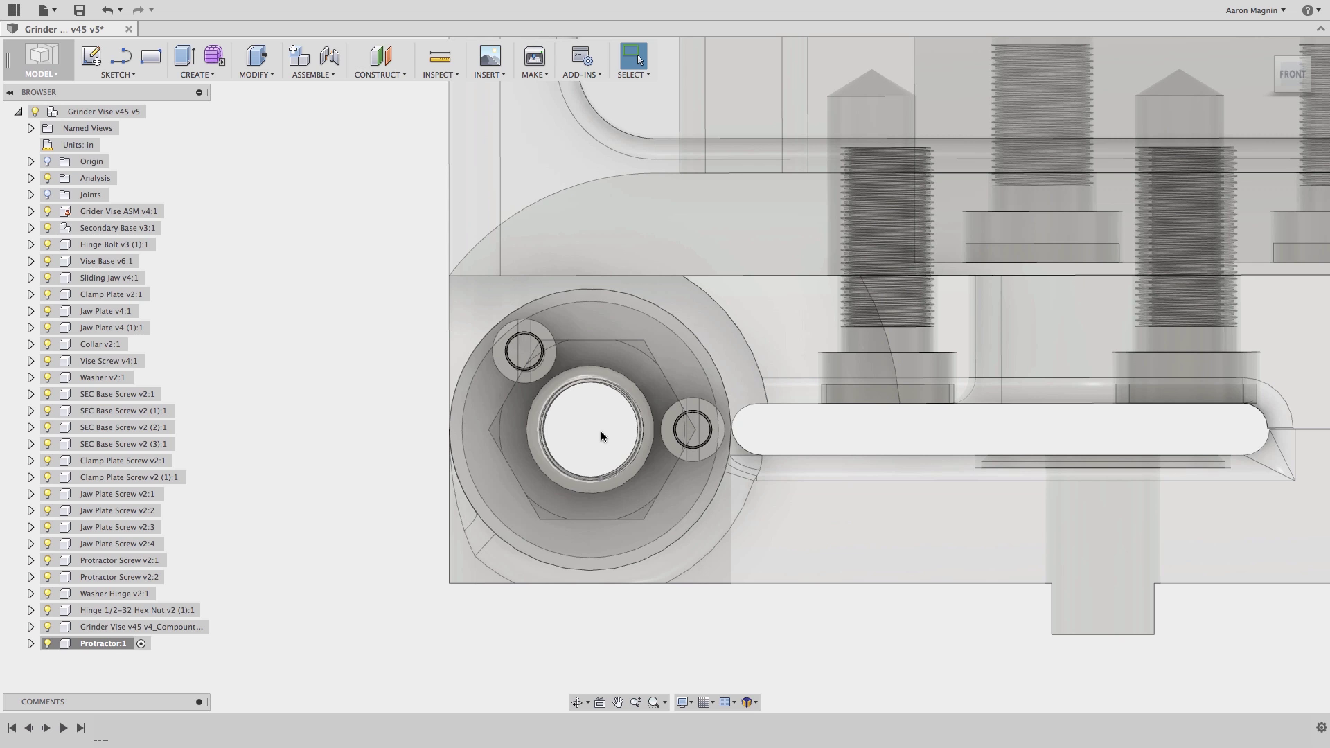
pyautogui.click(118, 74)
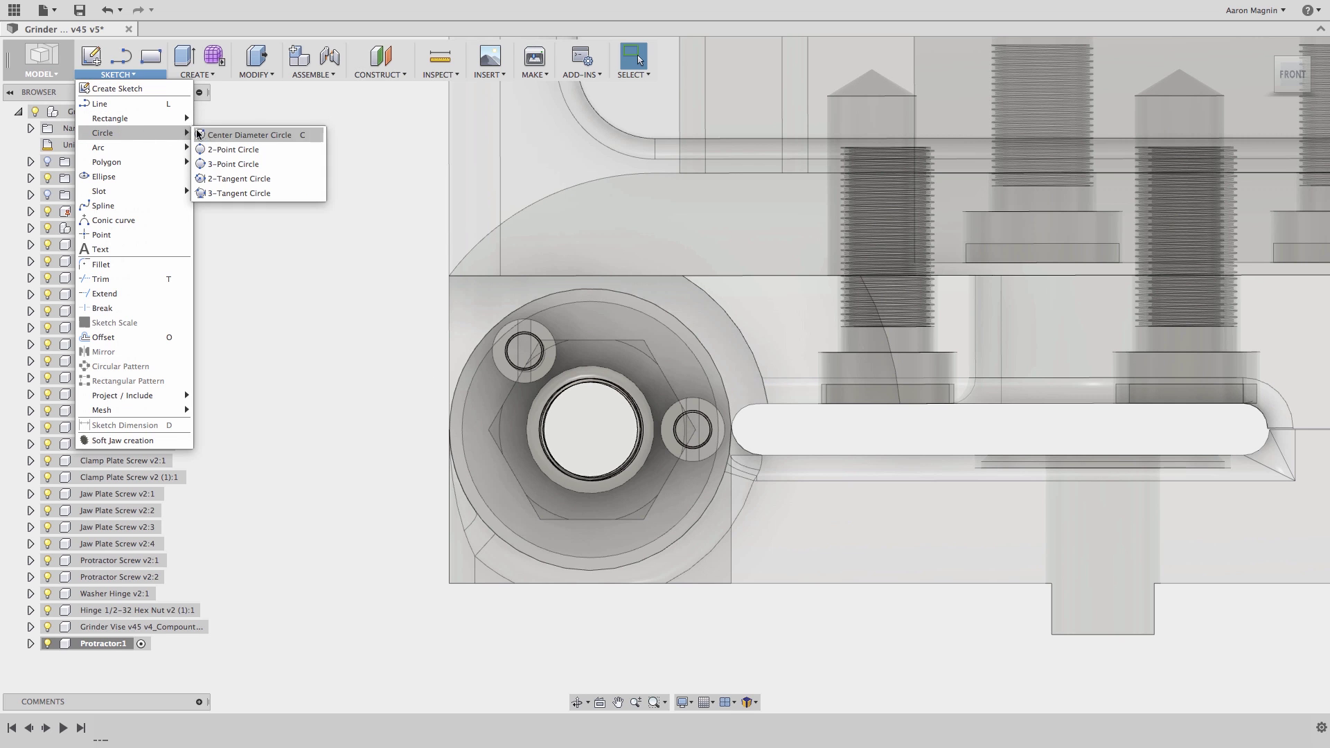
pyautogui.click(243, 132)
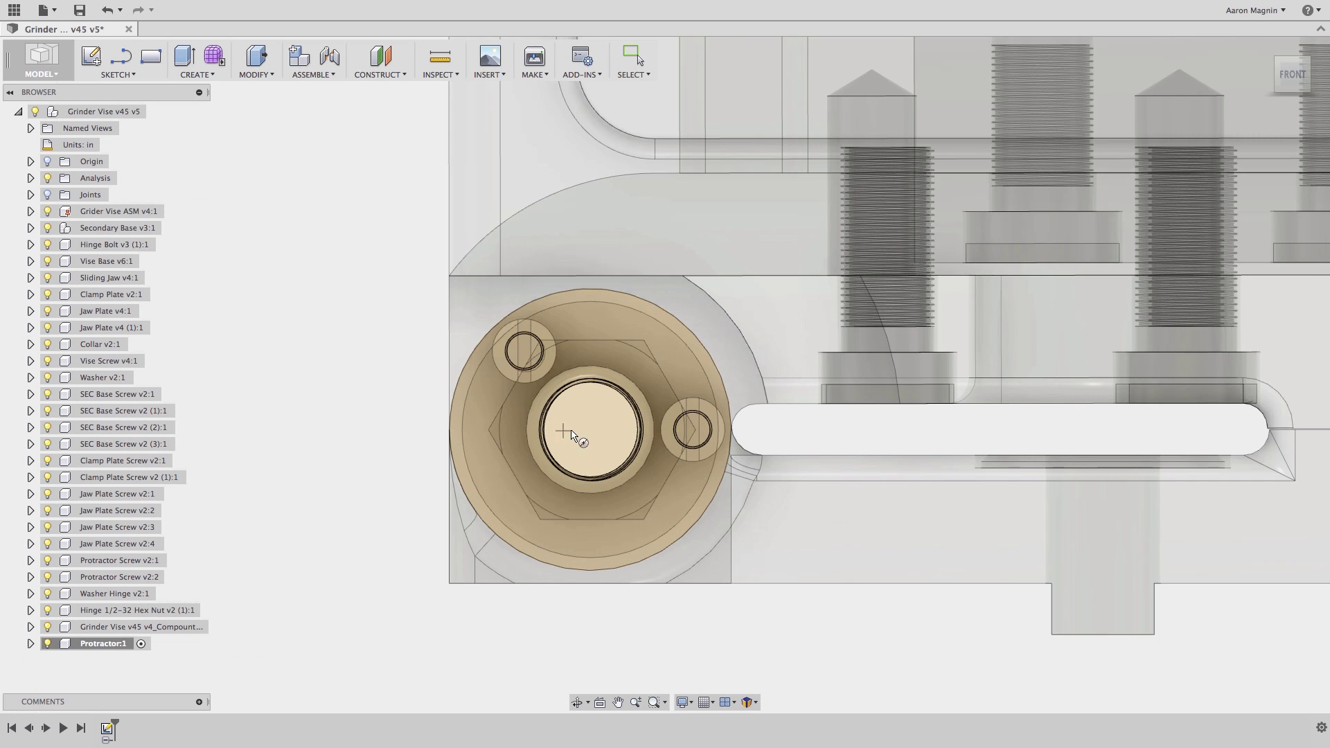
pyautogui.click(571, 434)
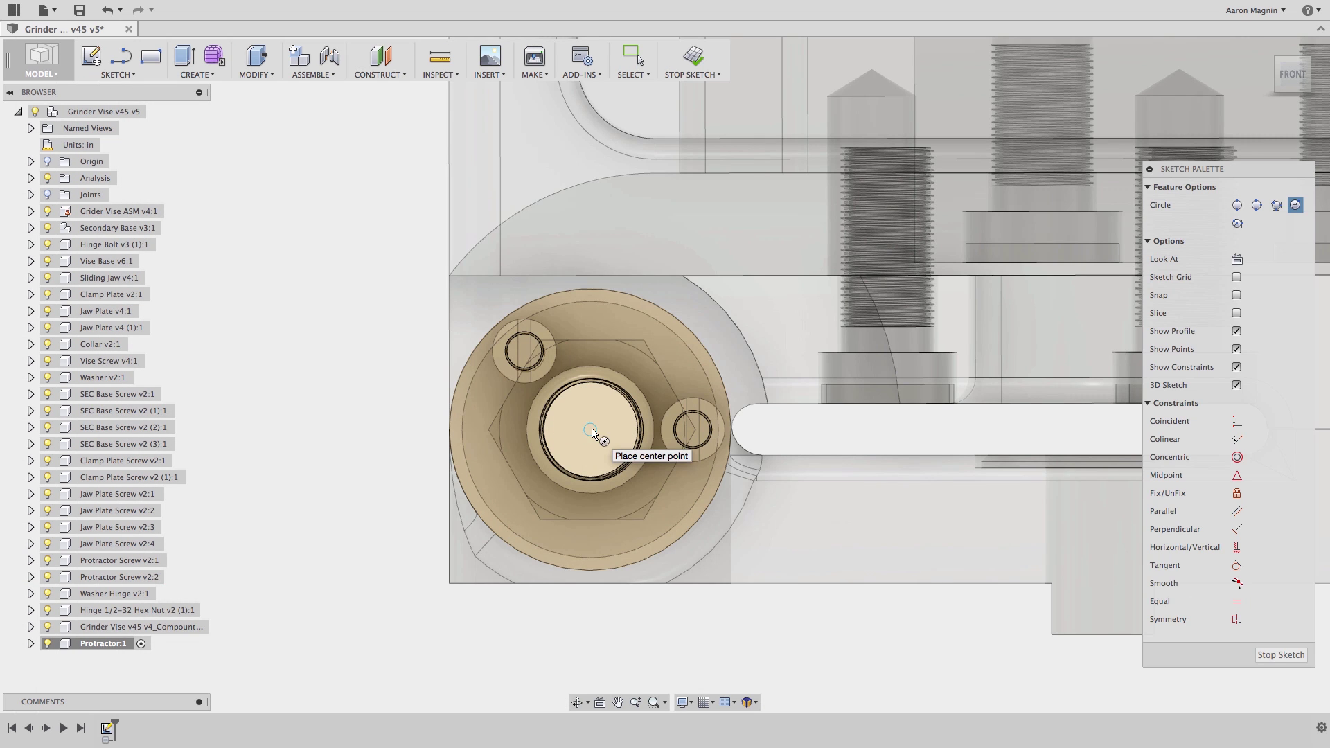
pyautogui.click(590, 430)
pyautogui.write('3')
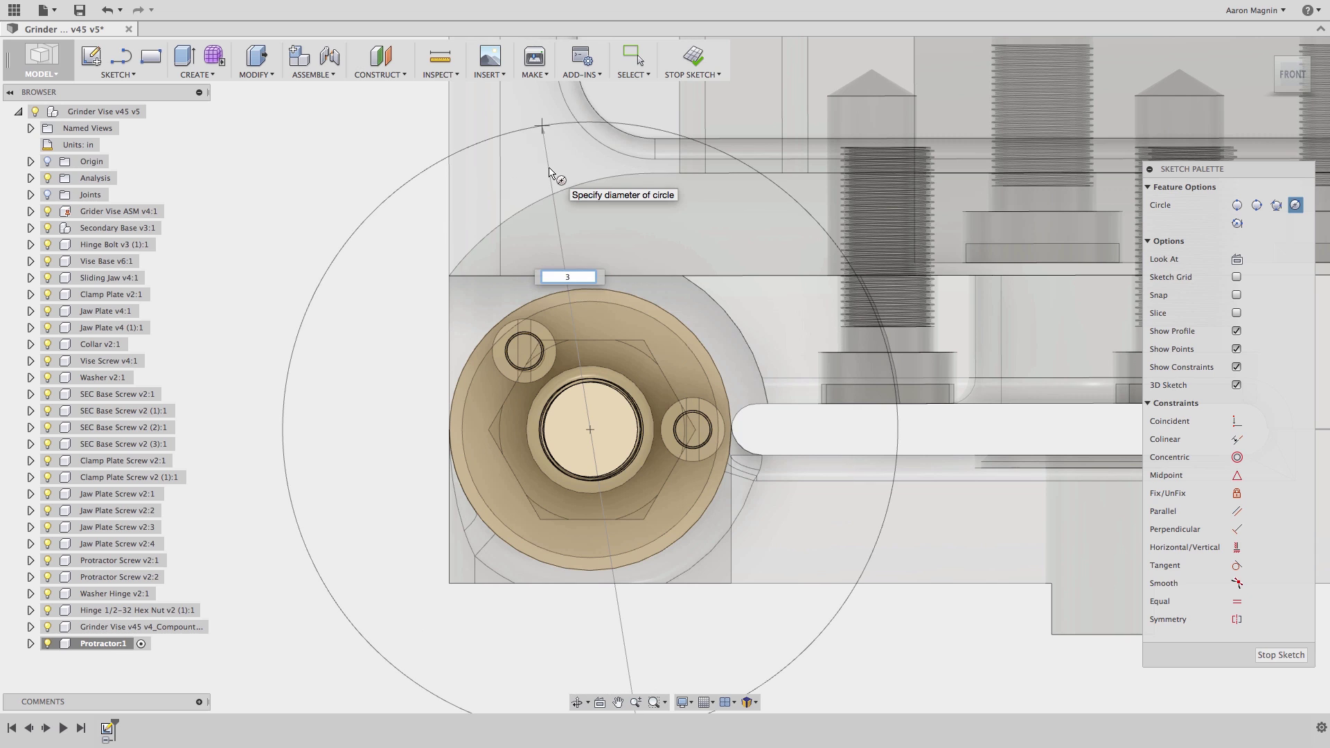
pyautogui.press('Return')
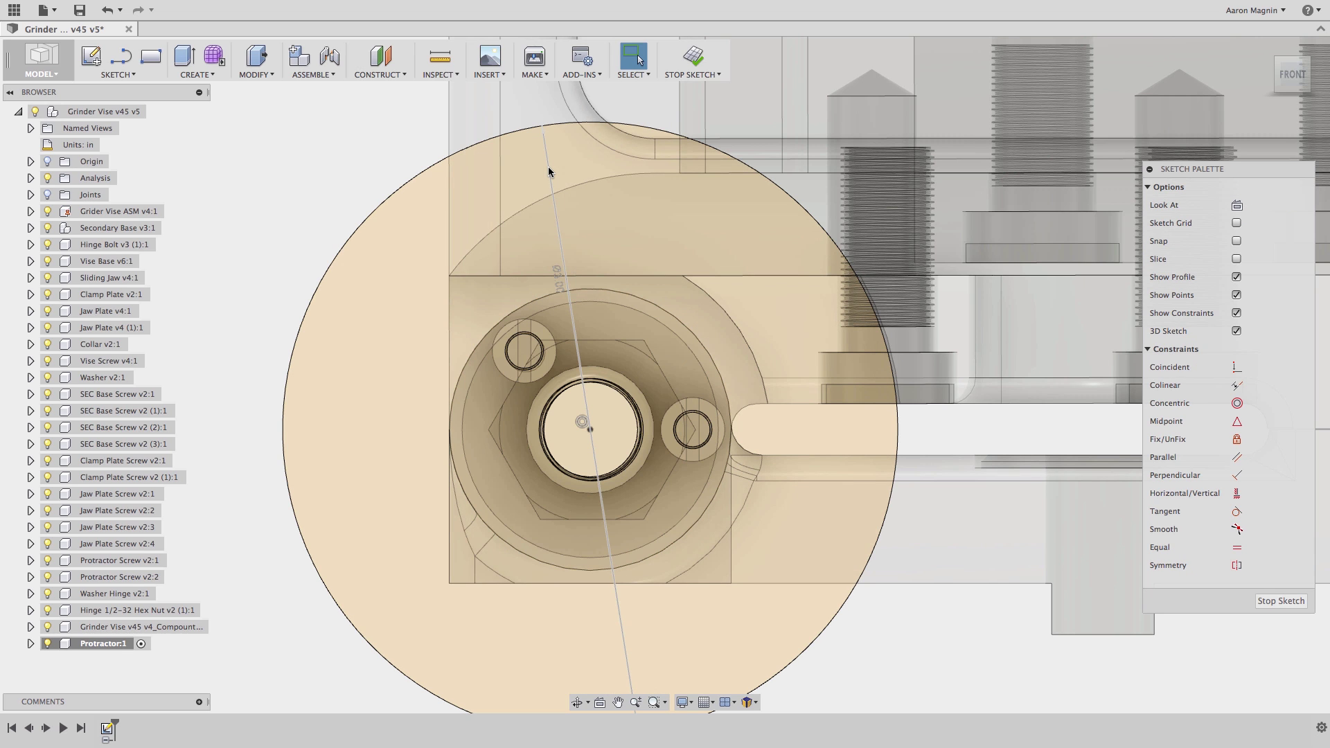
pyautogui.click(691, 59)
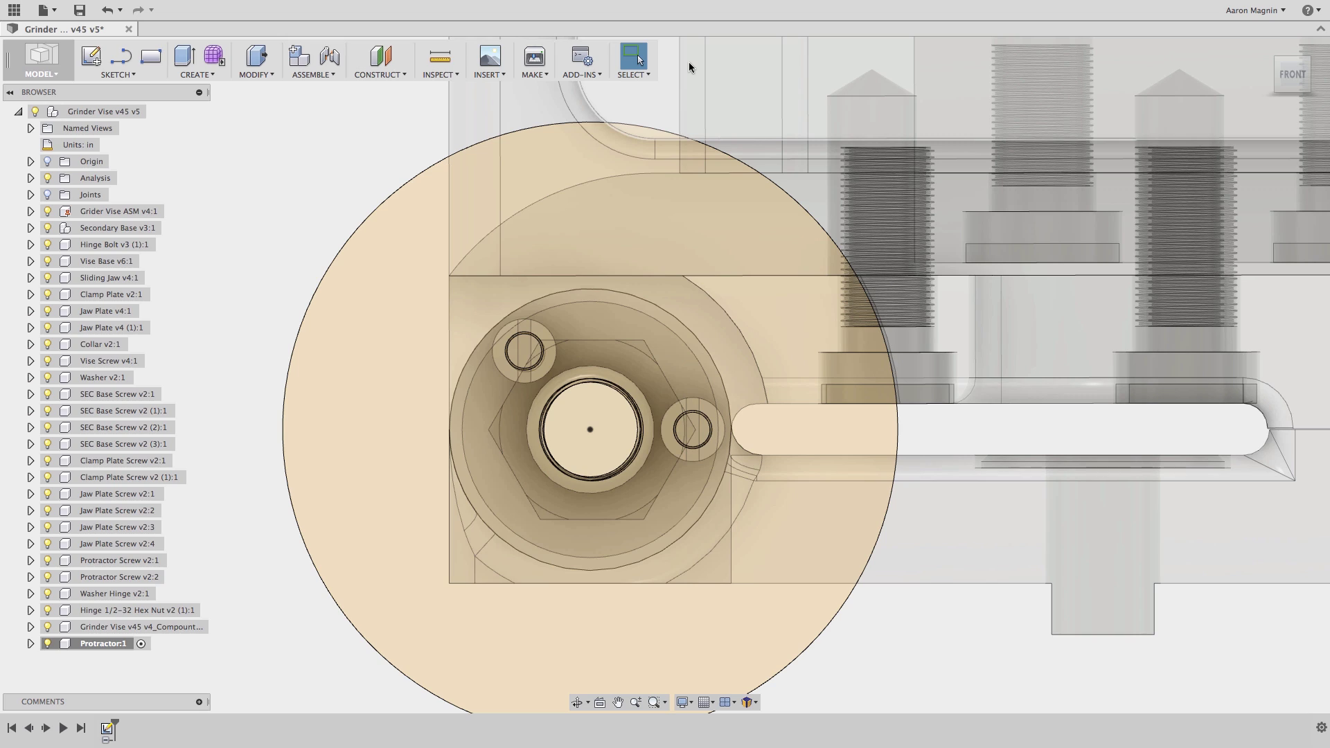
# Extrude both circle profiles 0.313 in into a disc
pyautogui.press('F6')
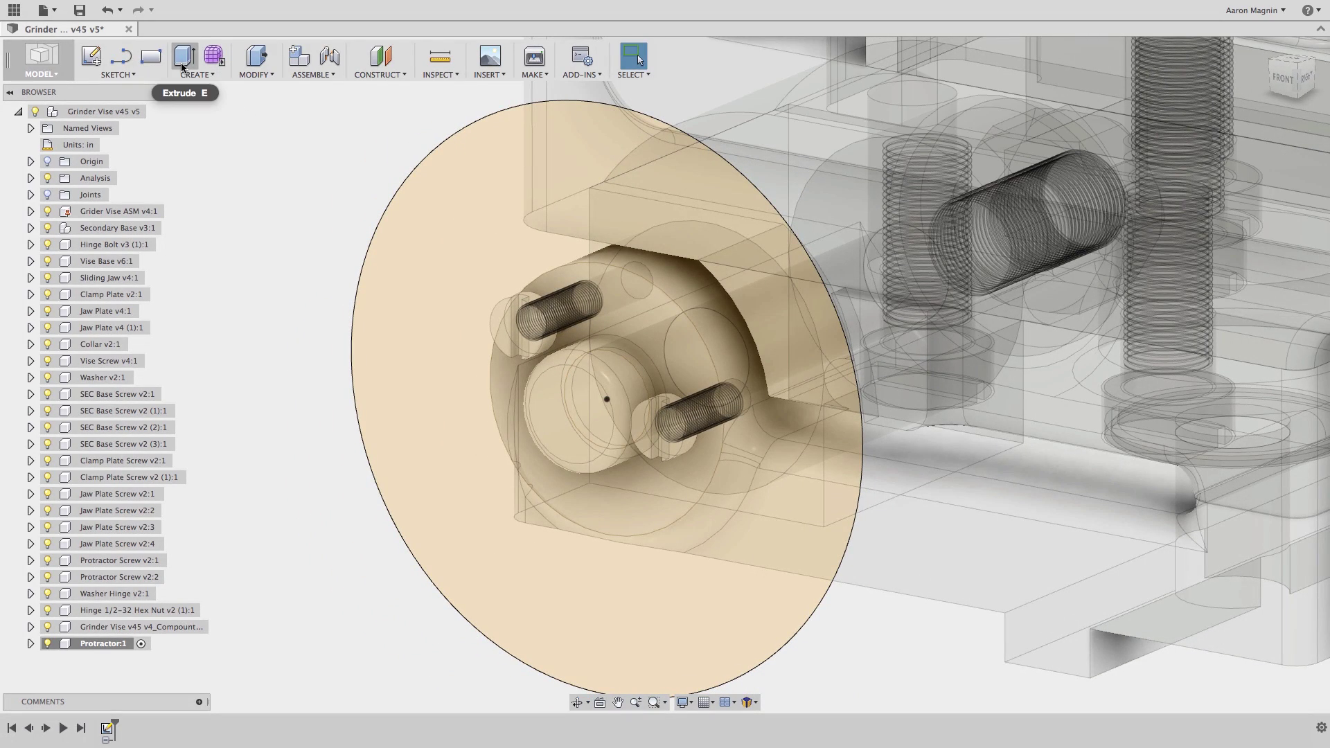
pyautogui.click(186, 61)
pyautogui.click(416, 317)
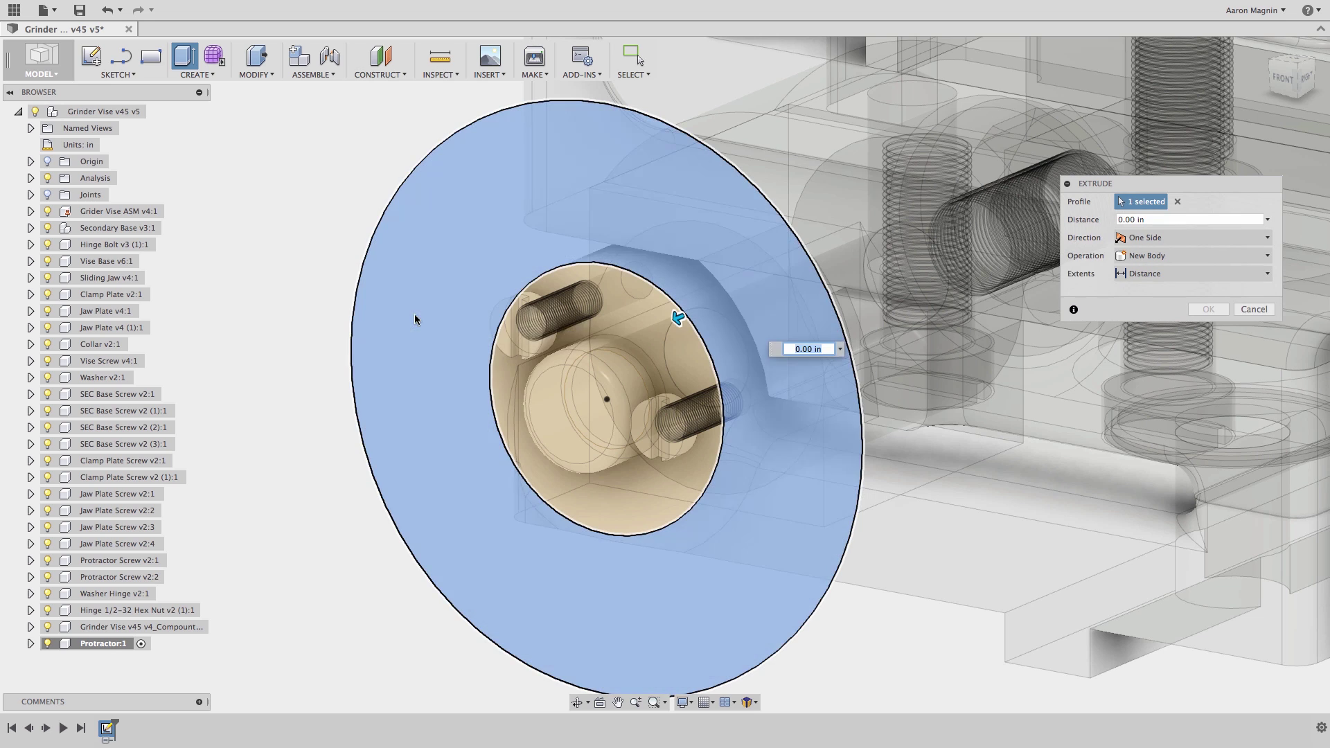
pyautogui.click(500, 375)
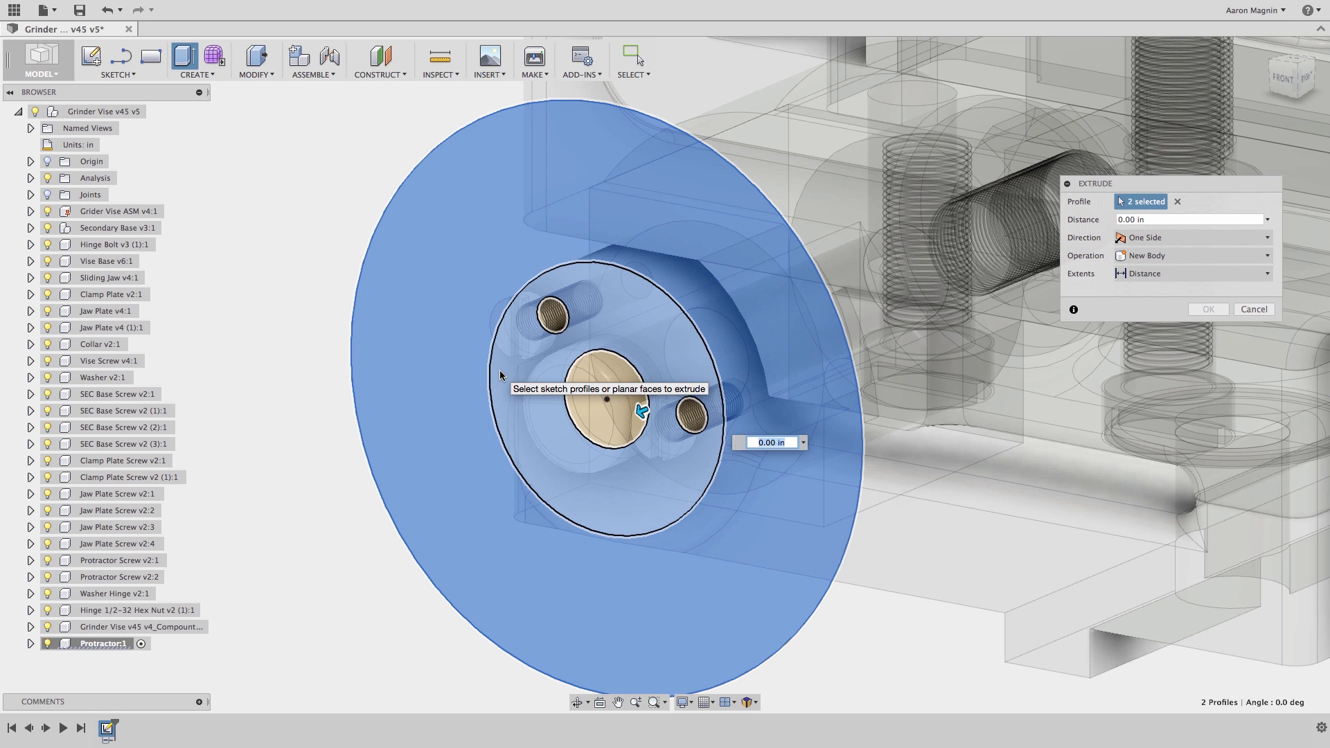
pyautogui.write('.313')
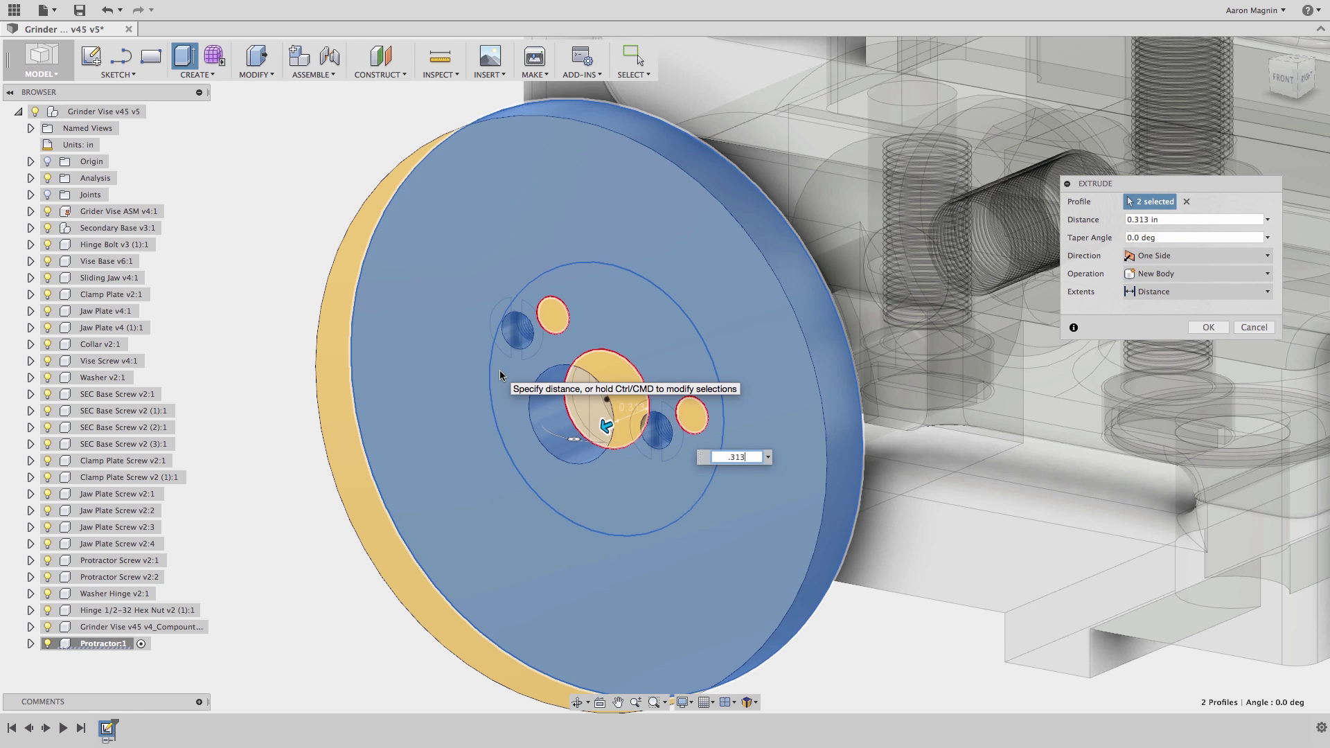
pyautogui.press('Return')
# Chamfer the disc's outer front edge with two distances, 0.5 and 0.275 in
pyautogui.write('sch')
pyautogui.click(527, 485)
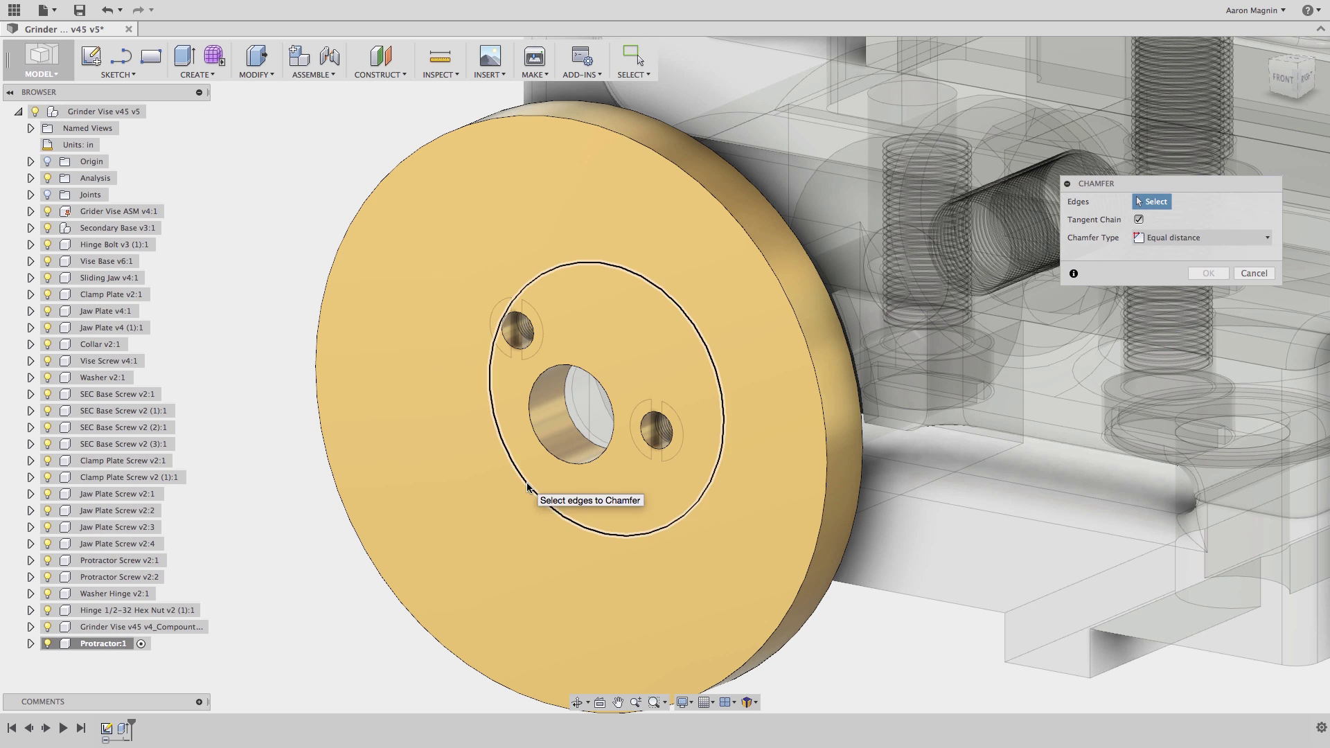
pyautogui.click(1202, 238)
pyautogui.click(1171, 264)
pyautogui.click(666, 156)
pyautogui.moveTo(669, 151)
pyautogui.mouseDown()
pyautogui.moveTo(638, 232)
pyautogui.moveTo(693, 149)
pyautogui.mouseUp()
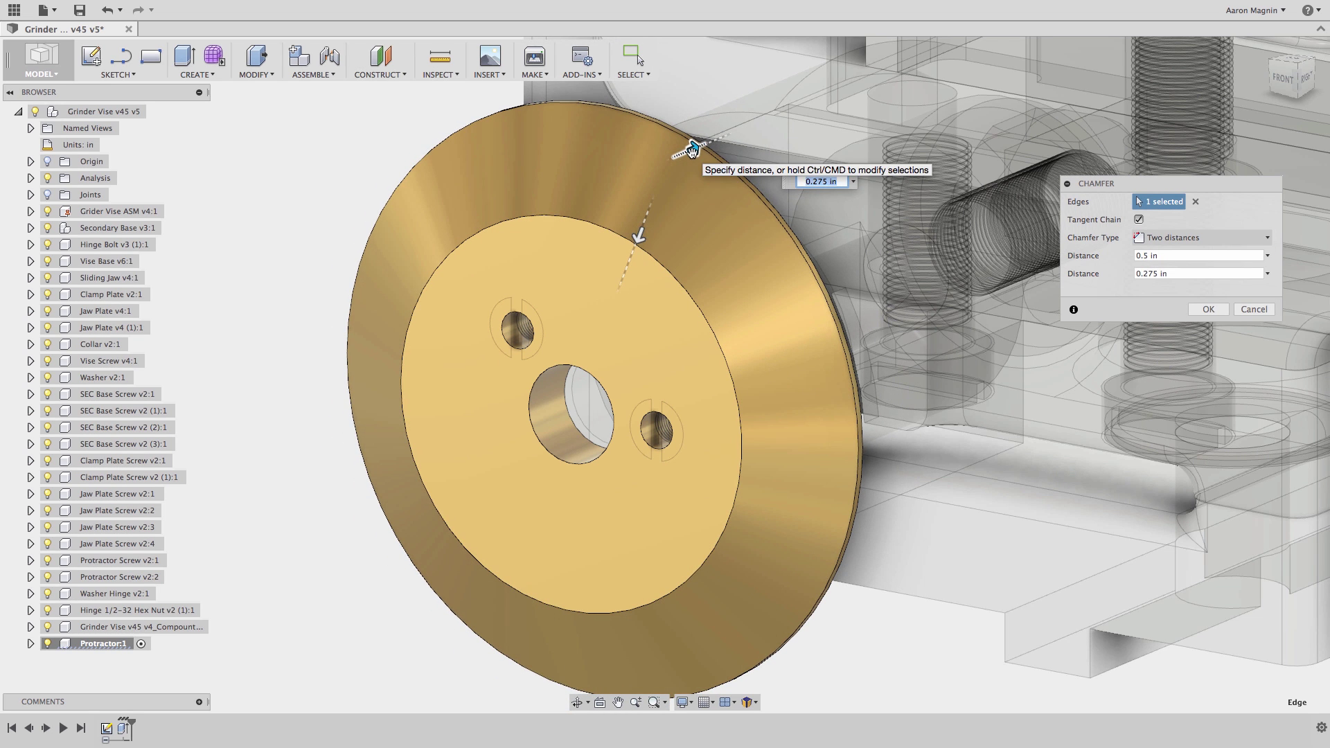
pyautogui.click(1209, 309)
# Sketch points at both small hole centres and counterbore them to 11/32 in, 0.125 in deep
pyautogui.click(654, 365)
pyautogui.write('ss')
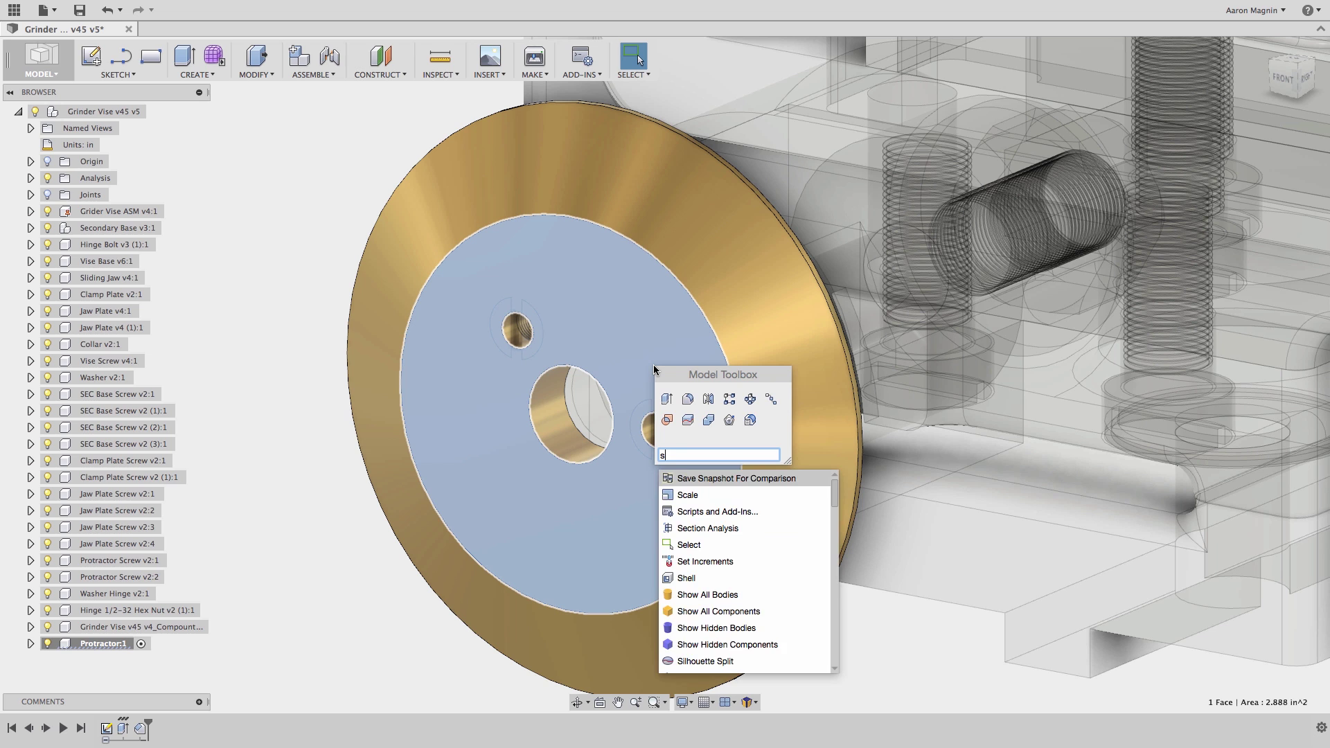
pyautogui.write('k')
pyautogui.press('Return')
pyautogui.press('s')
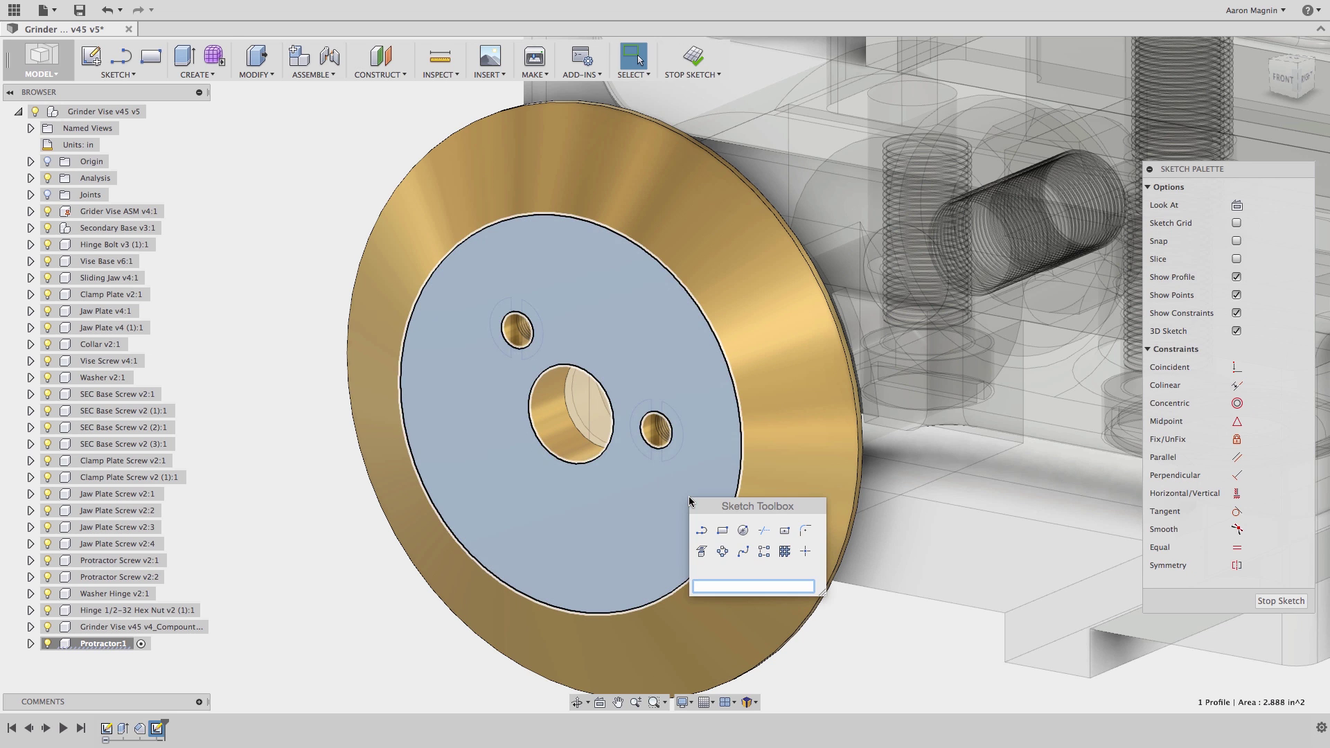
pyautogui.click(1277, 81)
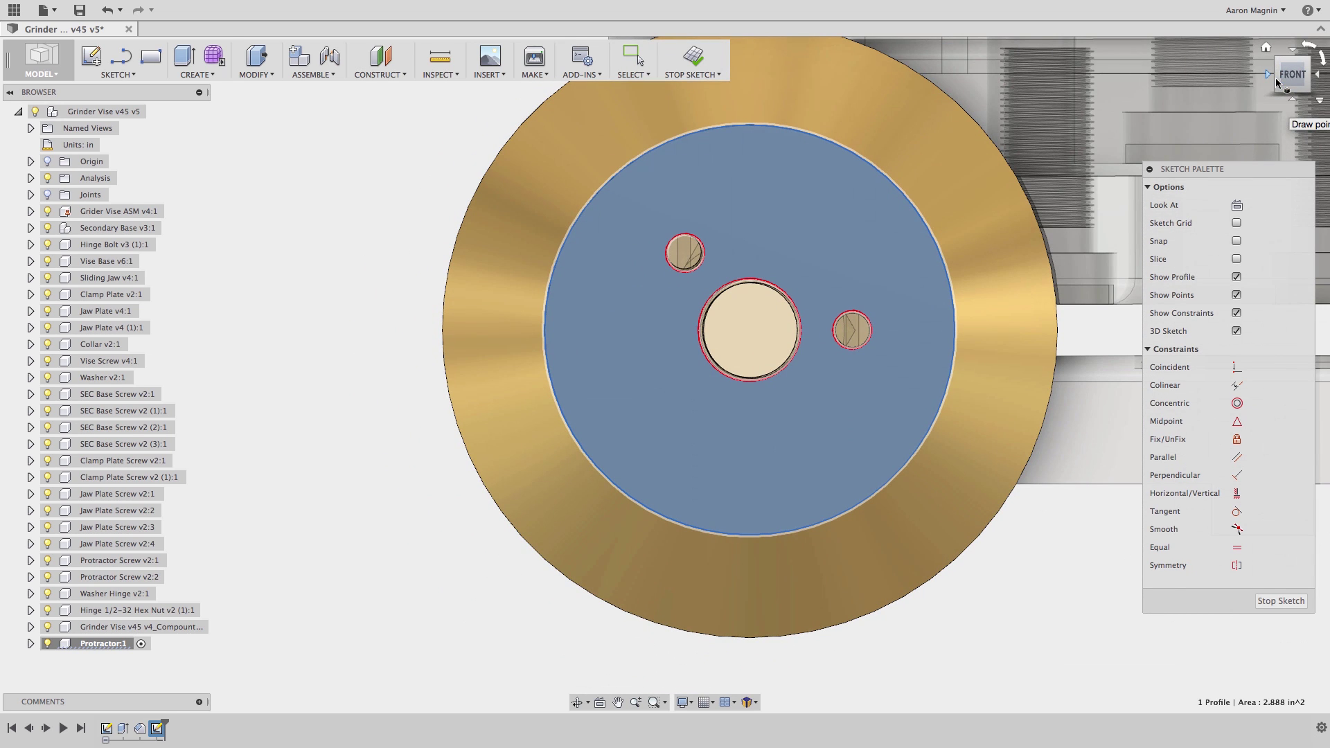
pyautogui.click(853, 330)
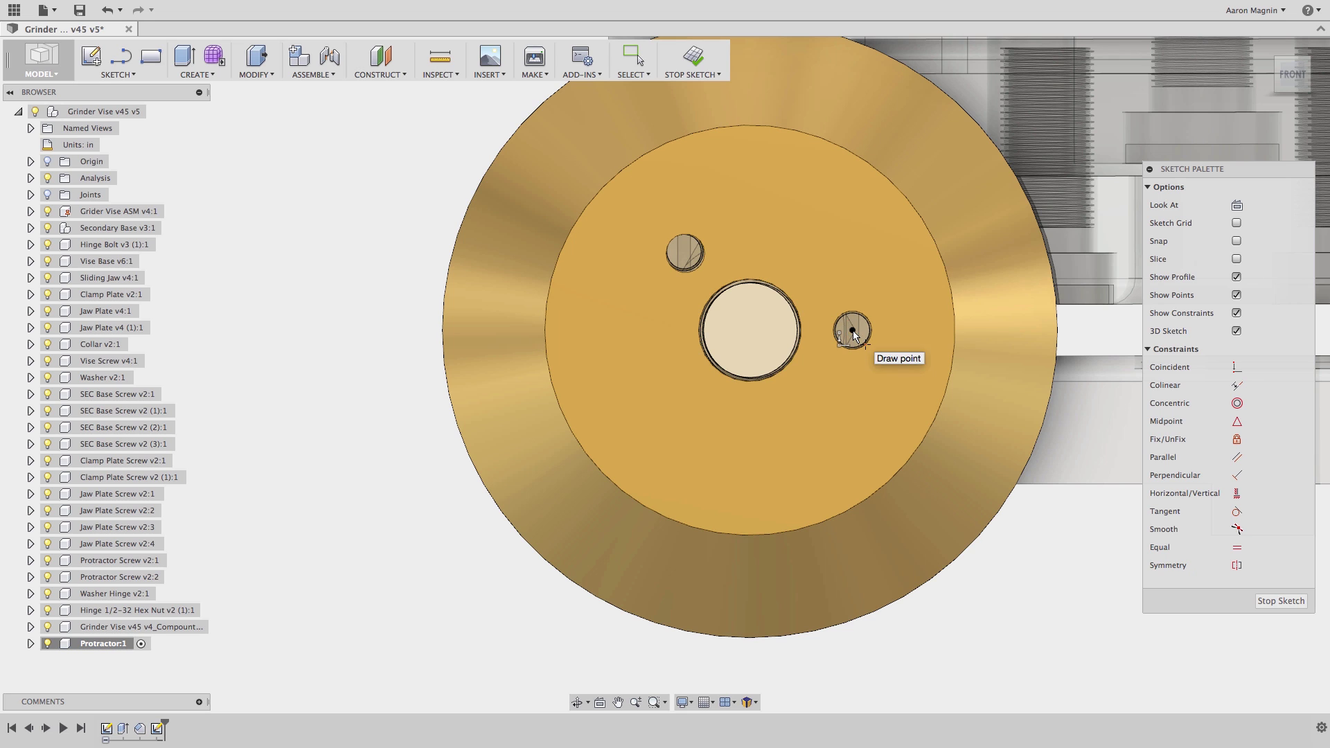
pyautogui.click(683, 253)
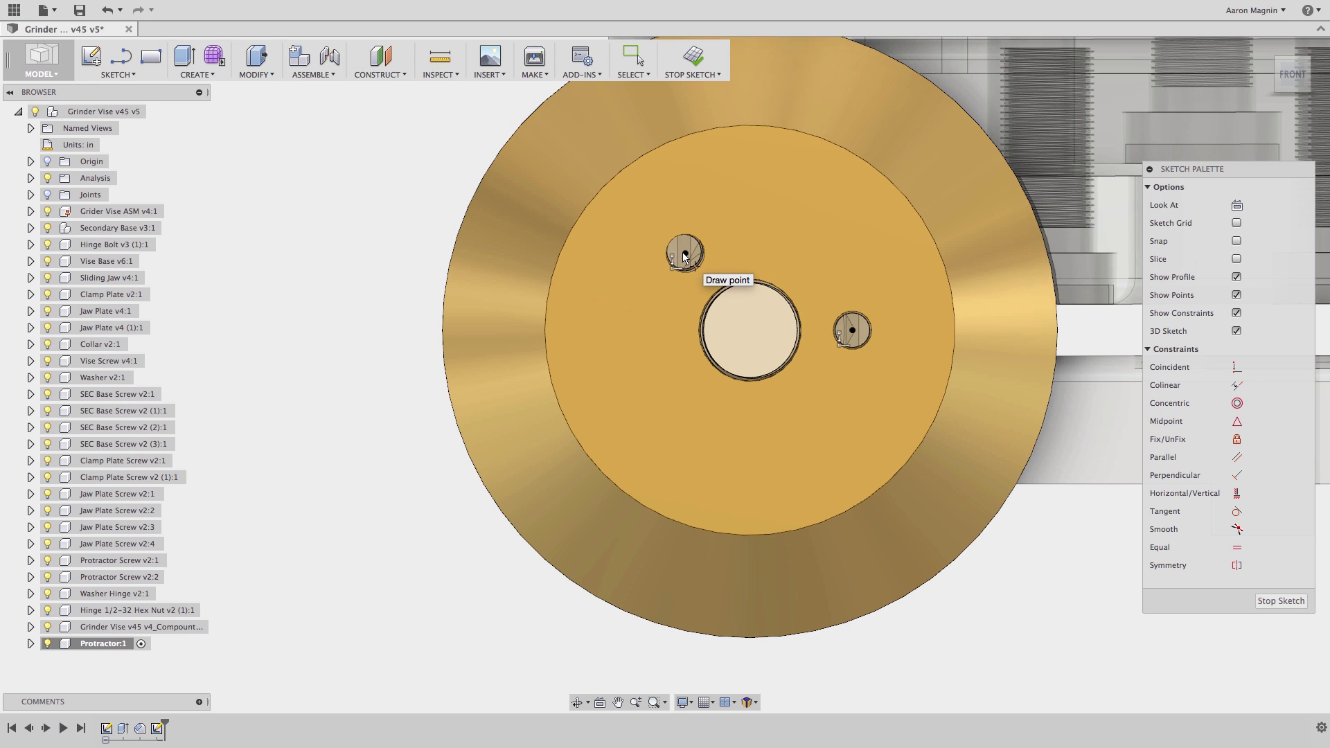
pyautogui.press('h')
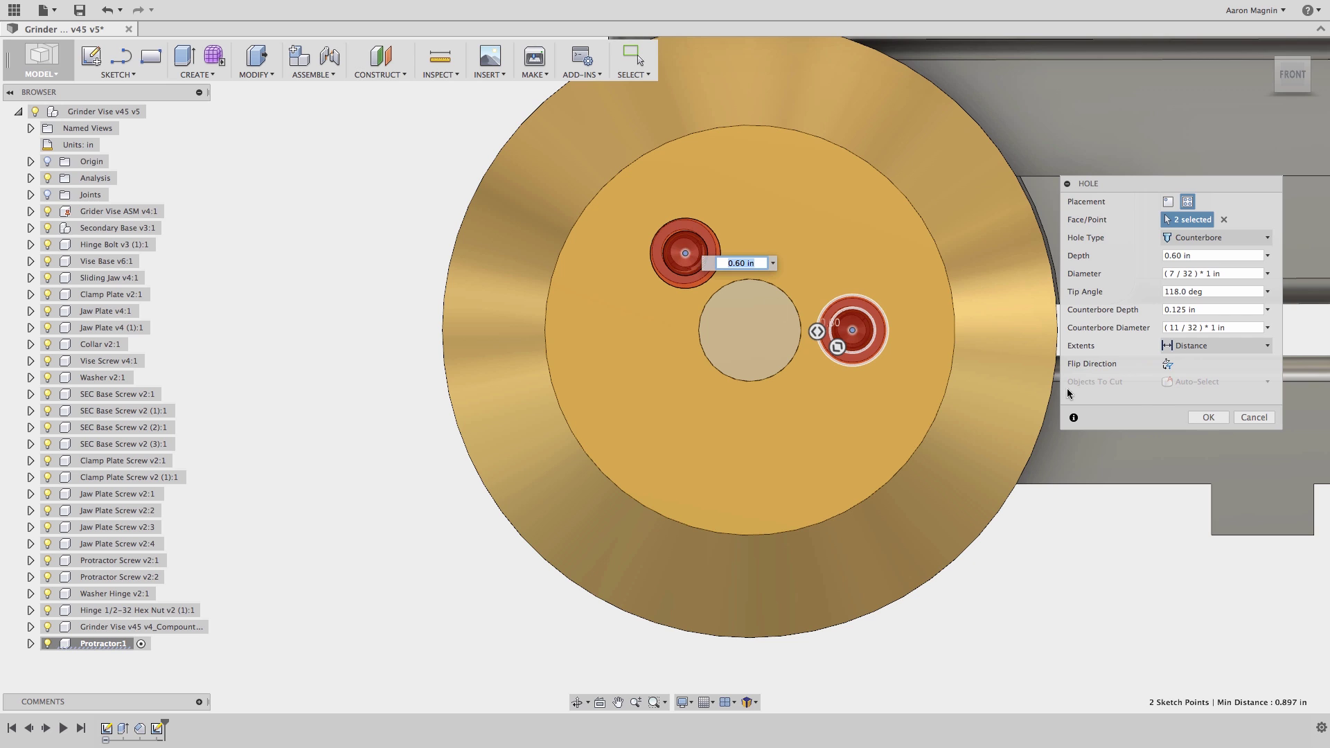
pyautogui.click(1208, 417)
# Project the two vise body outlines into a new sketch over the disc
pyautogui.press('p')
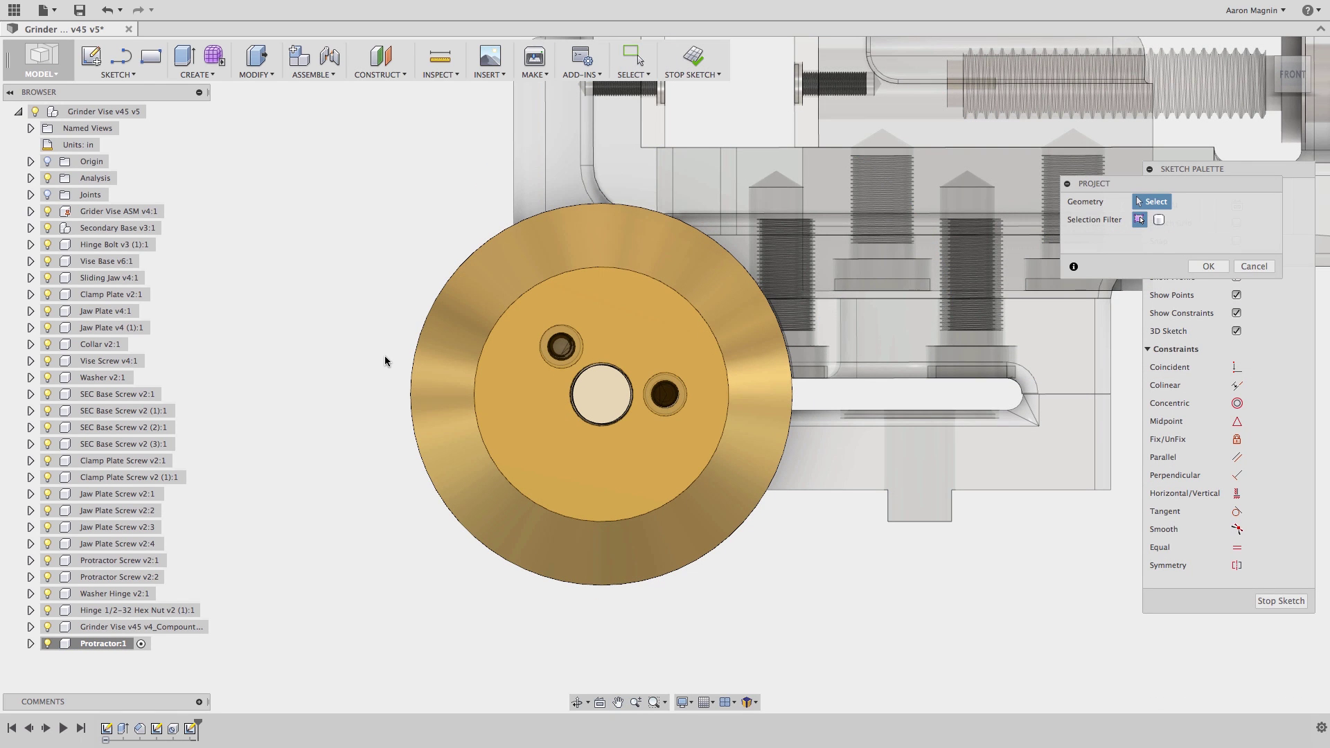
pyautogui.click(530, 242)
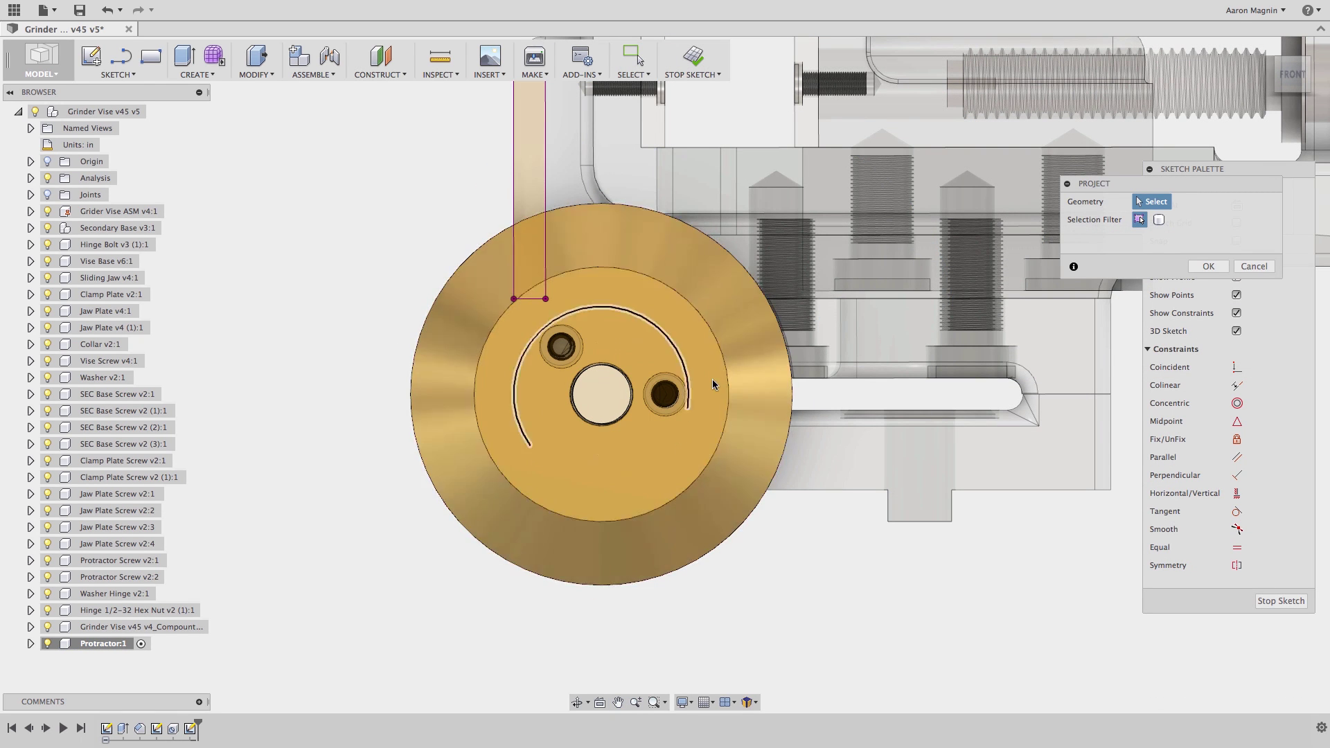
pyautogui.click(812, 468)
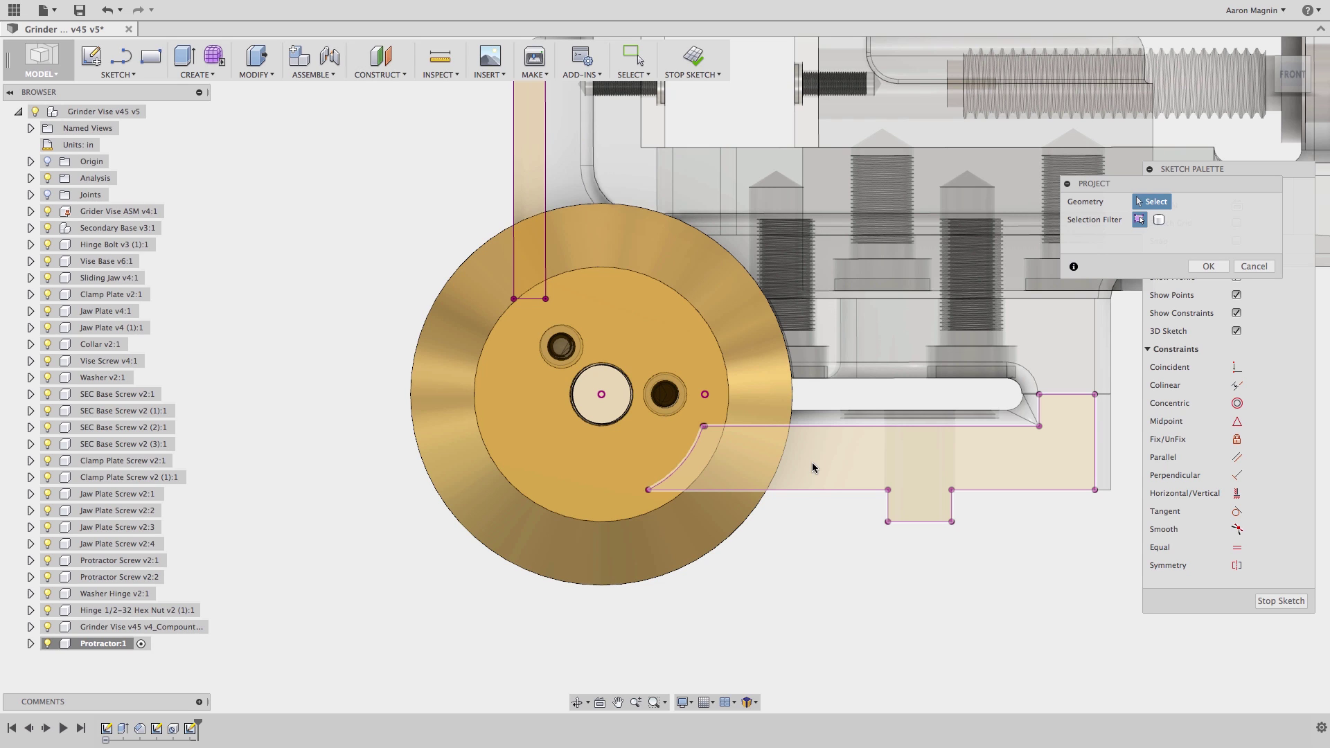
pyautogui.click(916, 535)
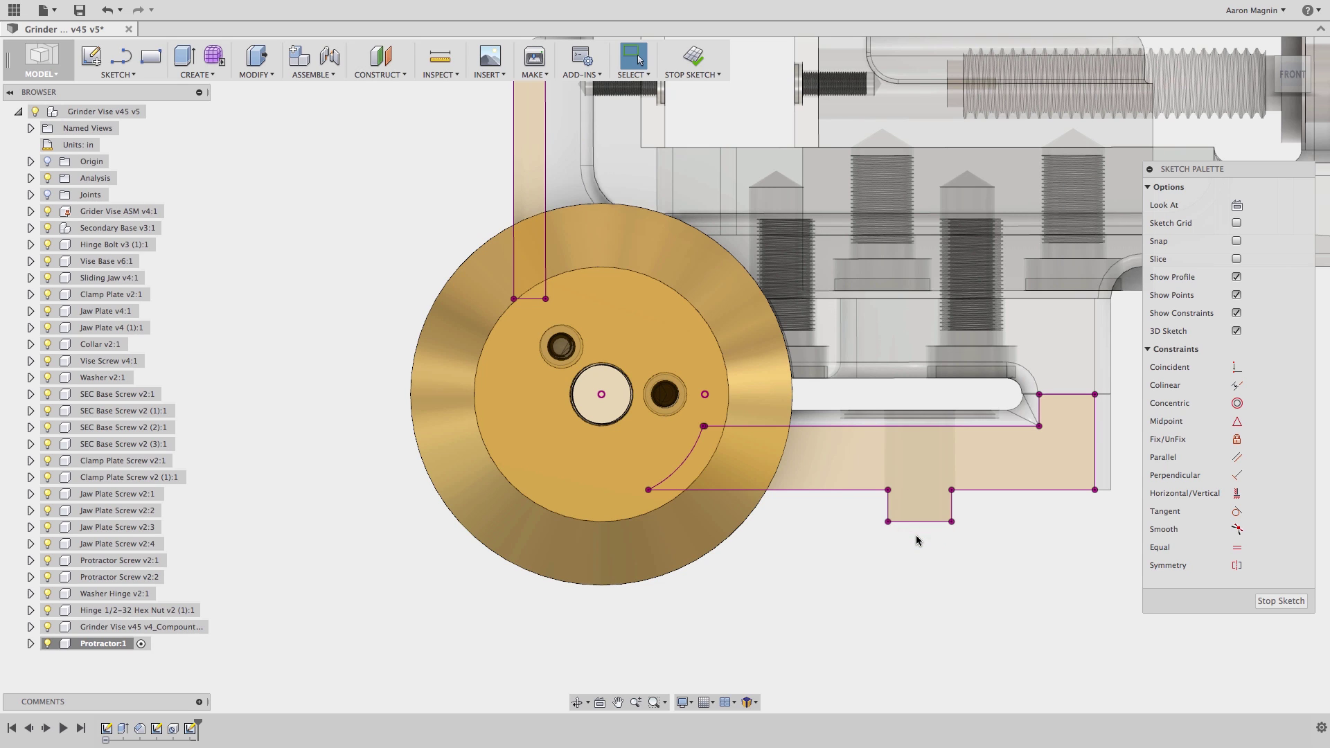
# Draw lines from the projected arc across the disc and up to the corner, closing the profile
pyautogui.press('s')
pyautogui.click(902, 622)
pyautogui.click(647, 490)
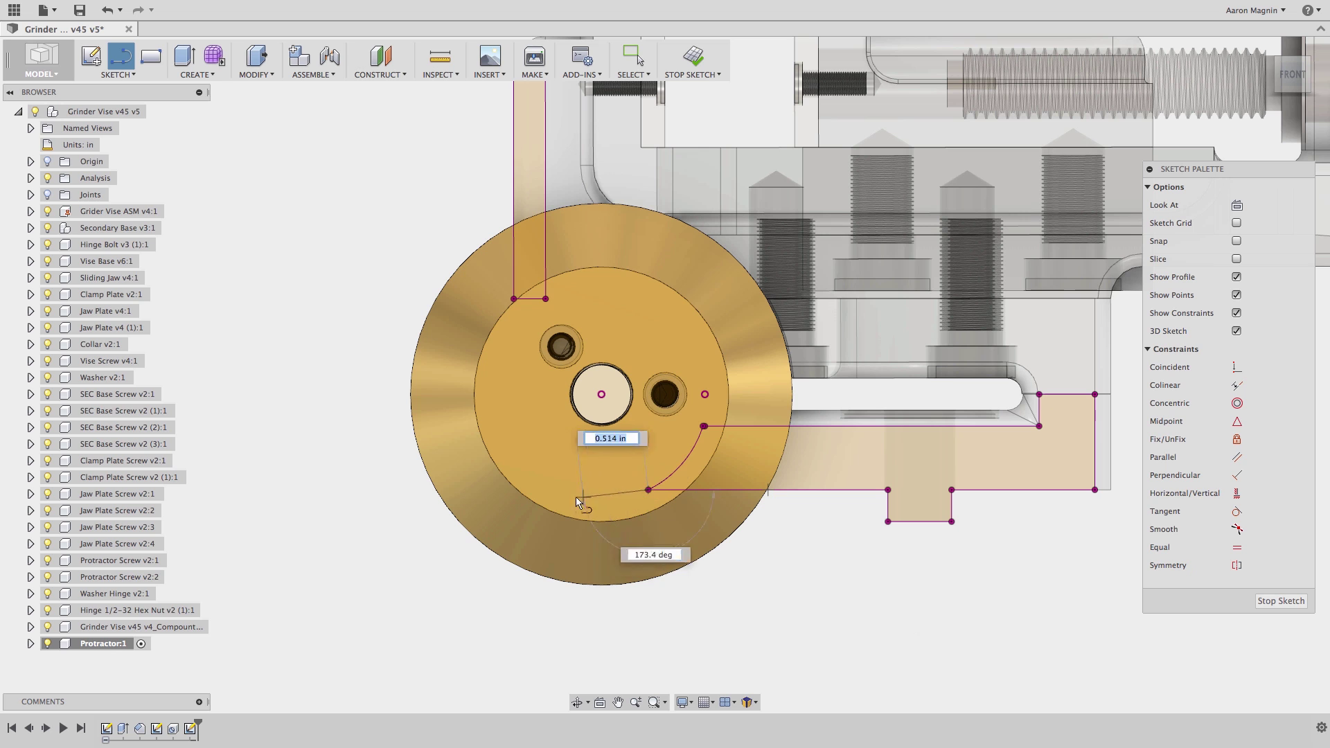
pyautogui.click(514, 489)
pyautogui.click(514, 299)
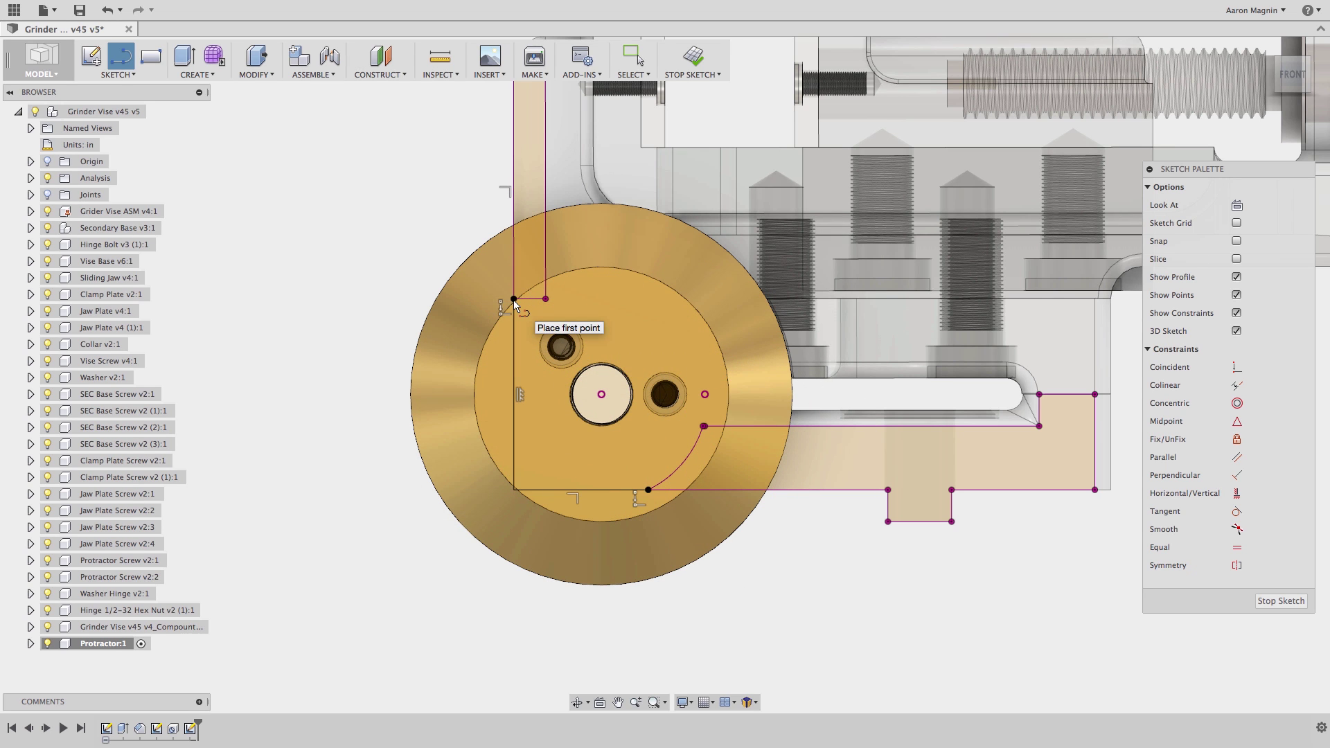
pyautogui.press('e')
pyautogui.click(452, 250)
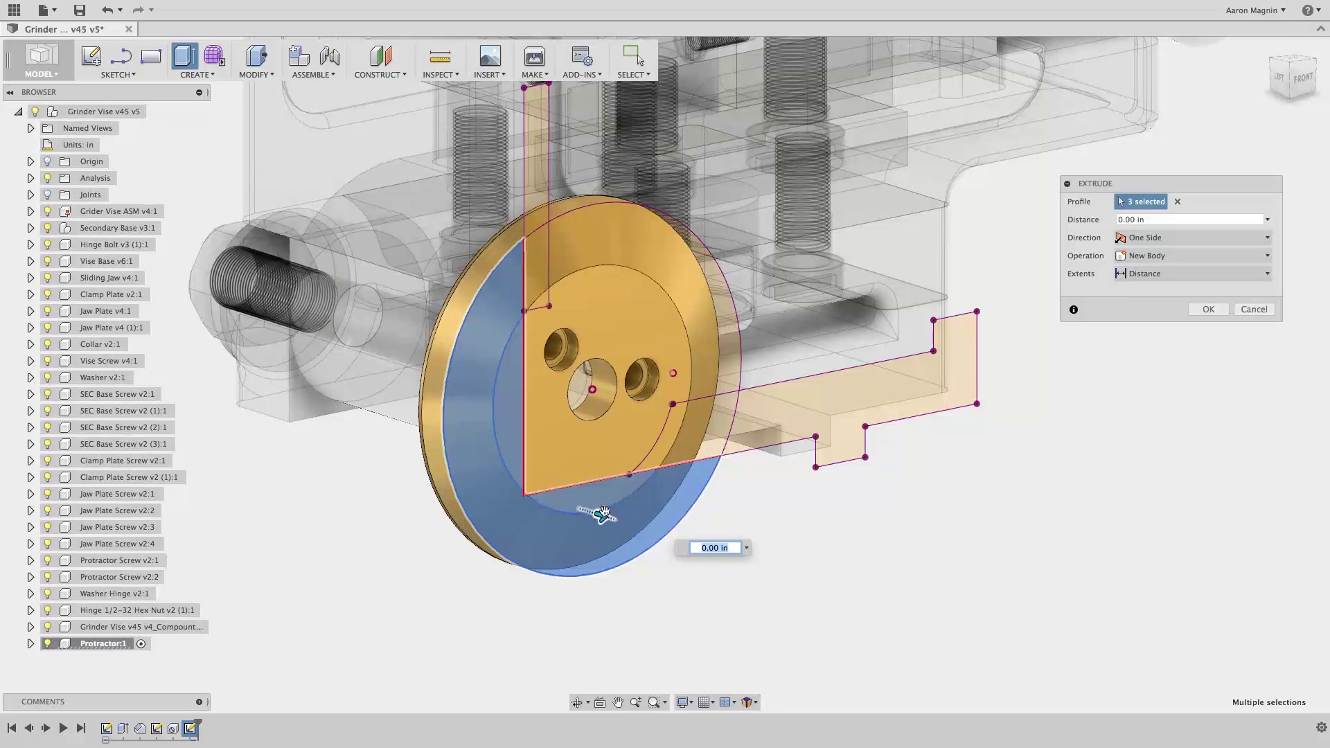
# Cut the profiles through the disc, fillet the plate's lower corner, and reactivate the root vise assembly
pyautogui.moveTo(603, 514); pyautogui.dragTo(558, 501)
pyautogui.moveTo(773, 547); pyautogui.dragTo(879, 537, button='right')
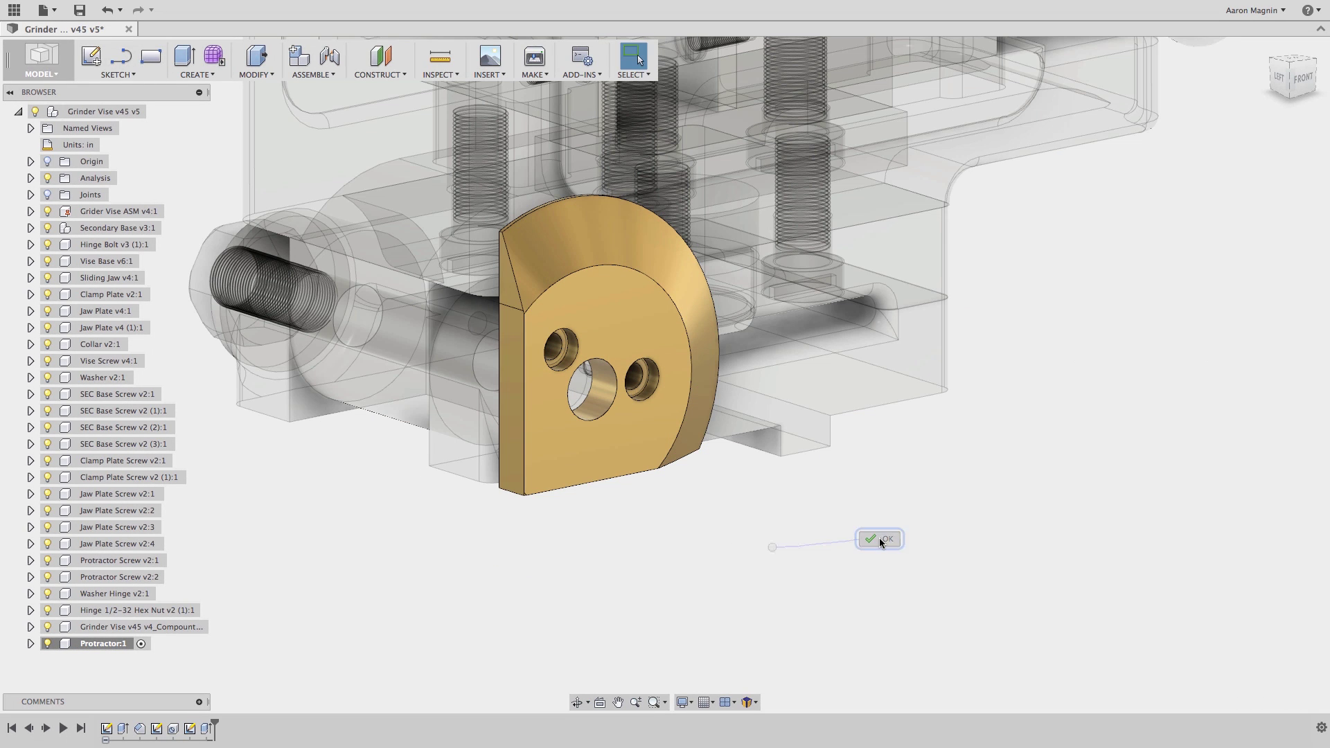
pyautogui.press('f')
pyautogui.click(511, 493)
pyautogui.moveTo(511, 494); pyautogui.dragTo(514, 478)
pyautogui.moveTo(538, 545); pyautogui.dragTo(632, 538, button='right')
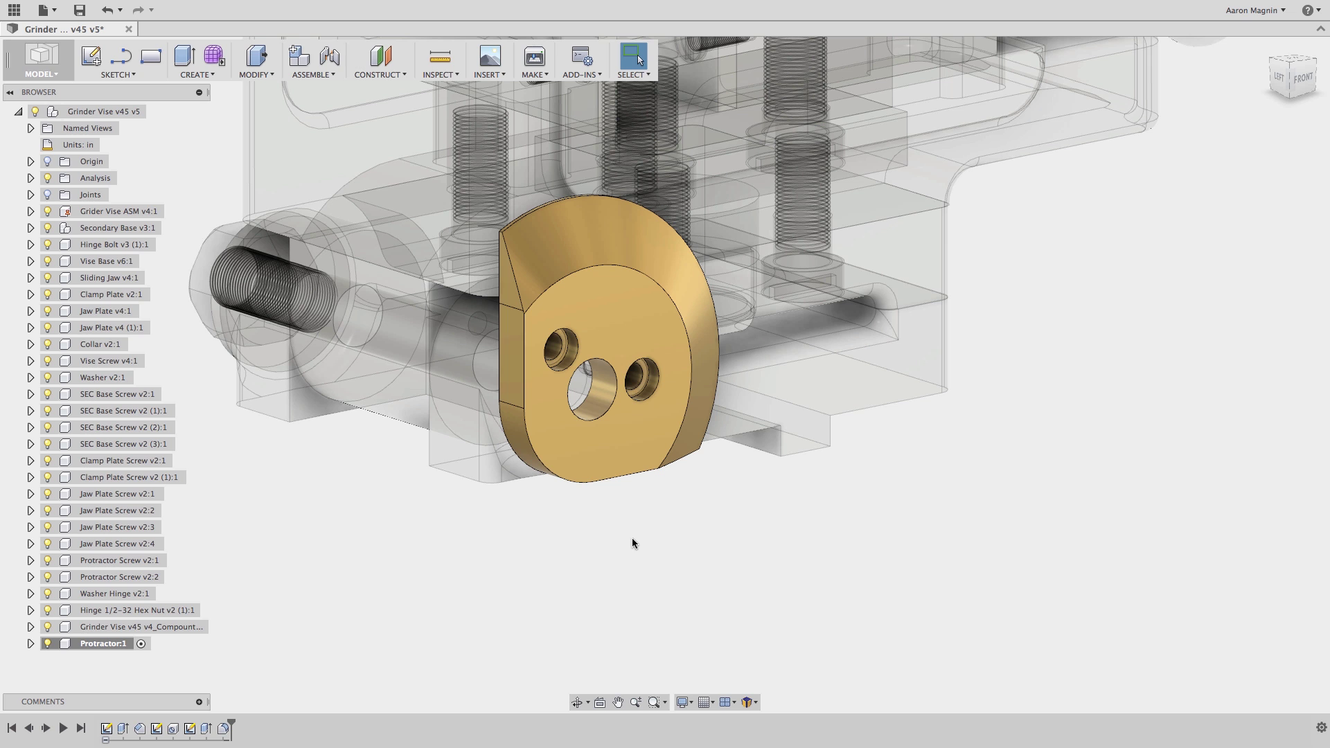
pyautogui.click(1265, 46)
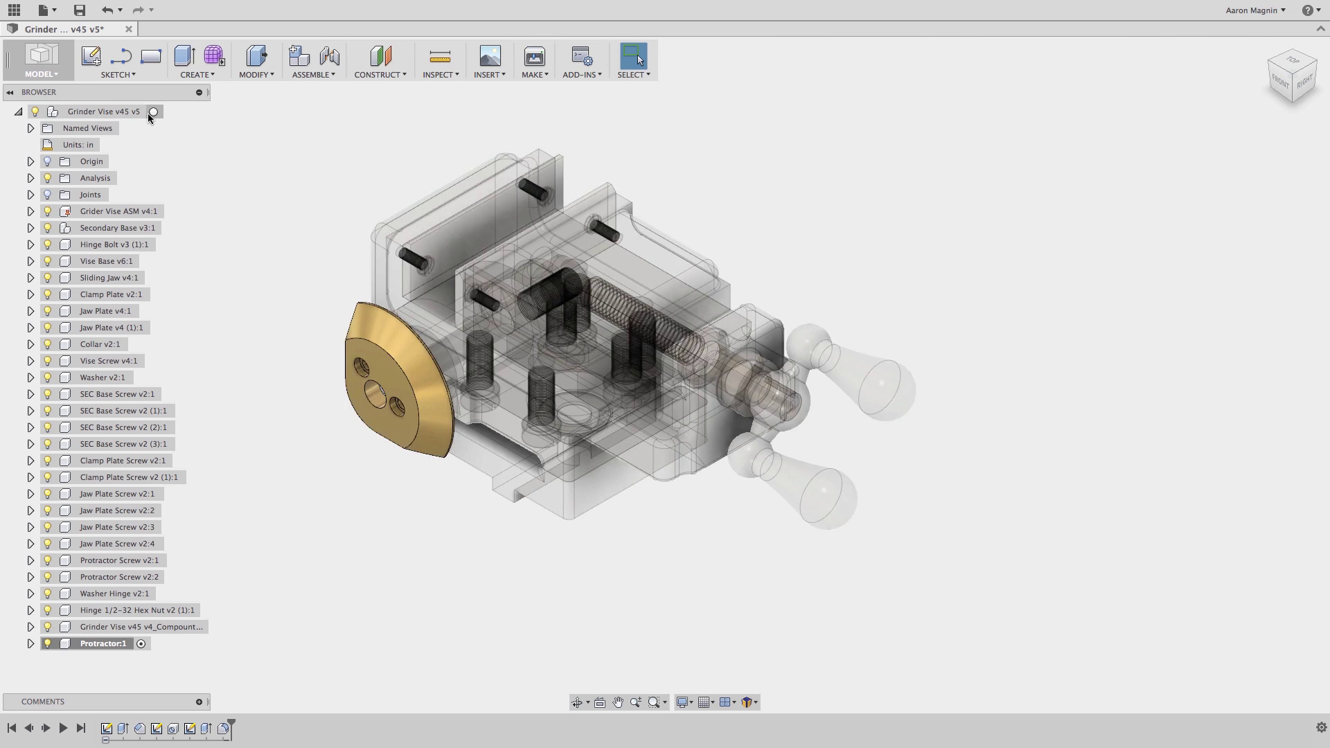
pyautogui.click(153, 111)
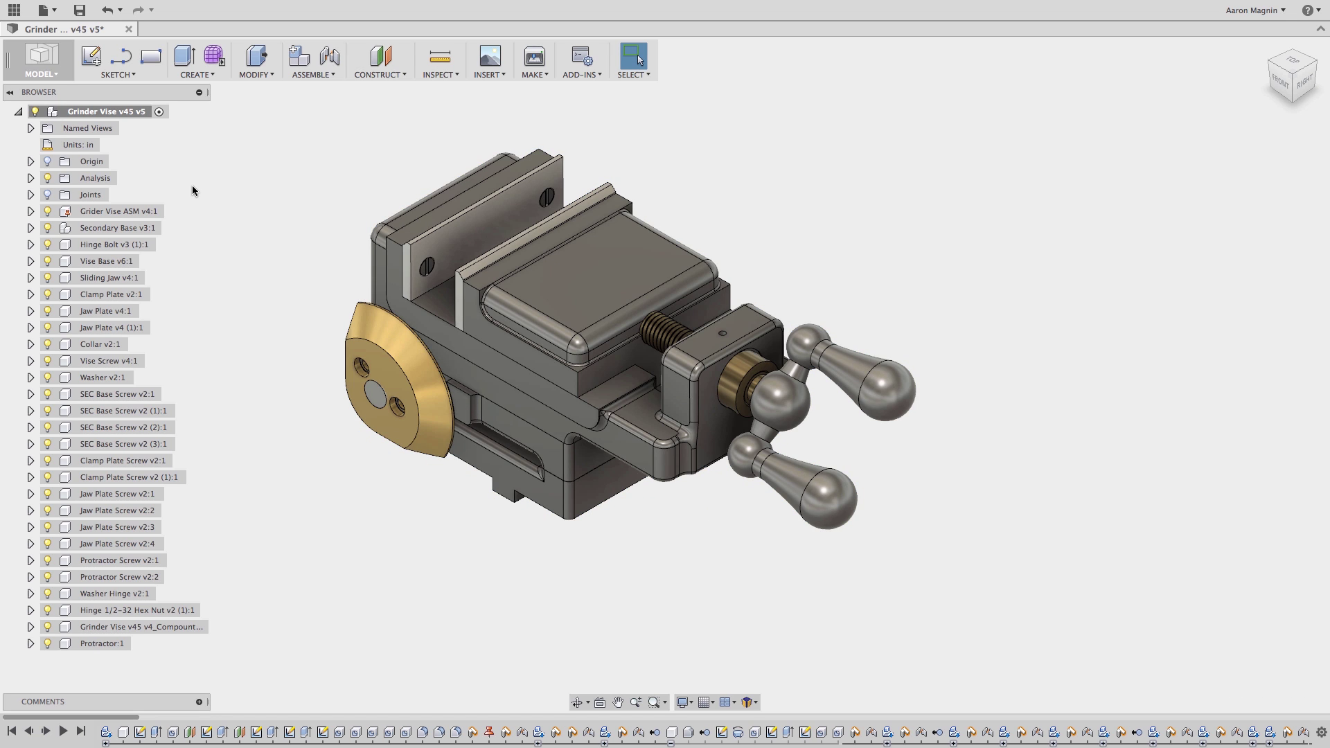
# Join Protractor:1 to the hinge bolt with a Rigid as-built joint in place
pyautogui.click(316, 74)
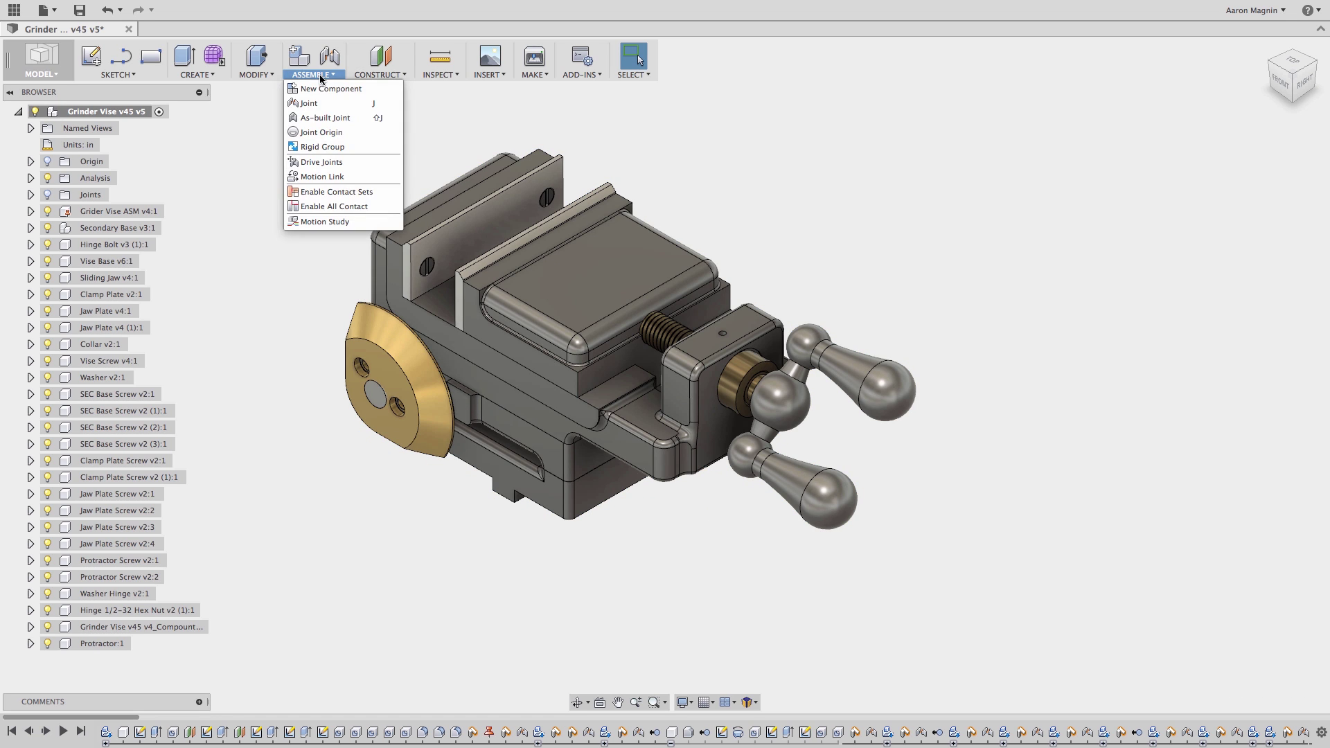
pyautogui.click(330, 116)
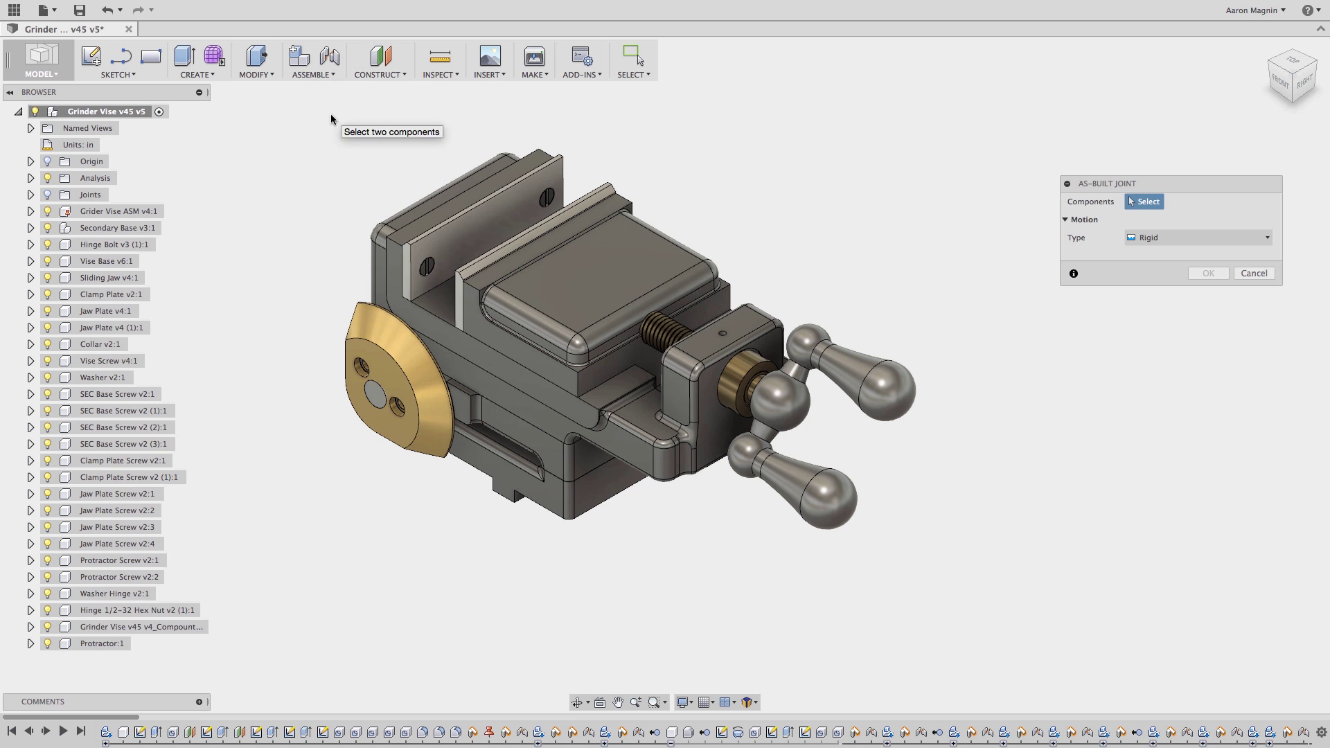
pyautogui.click(383, 333)
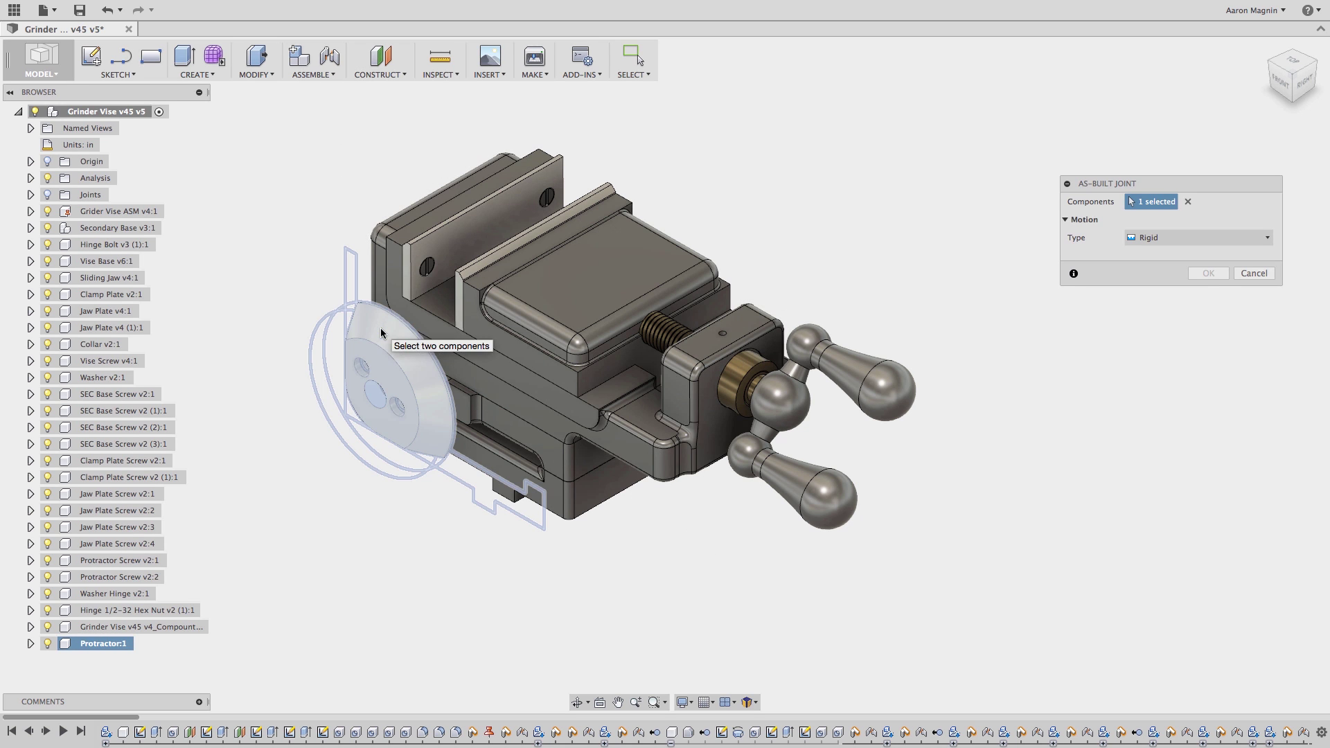
pyautogui.click(373, 396)
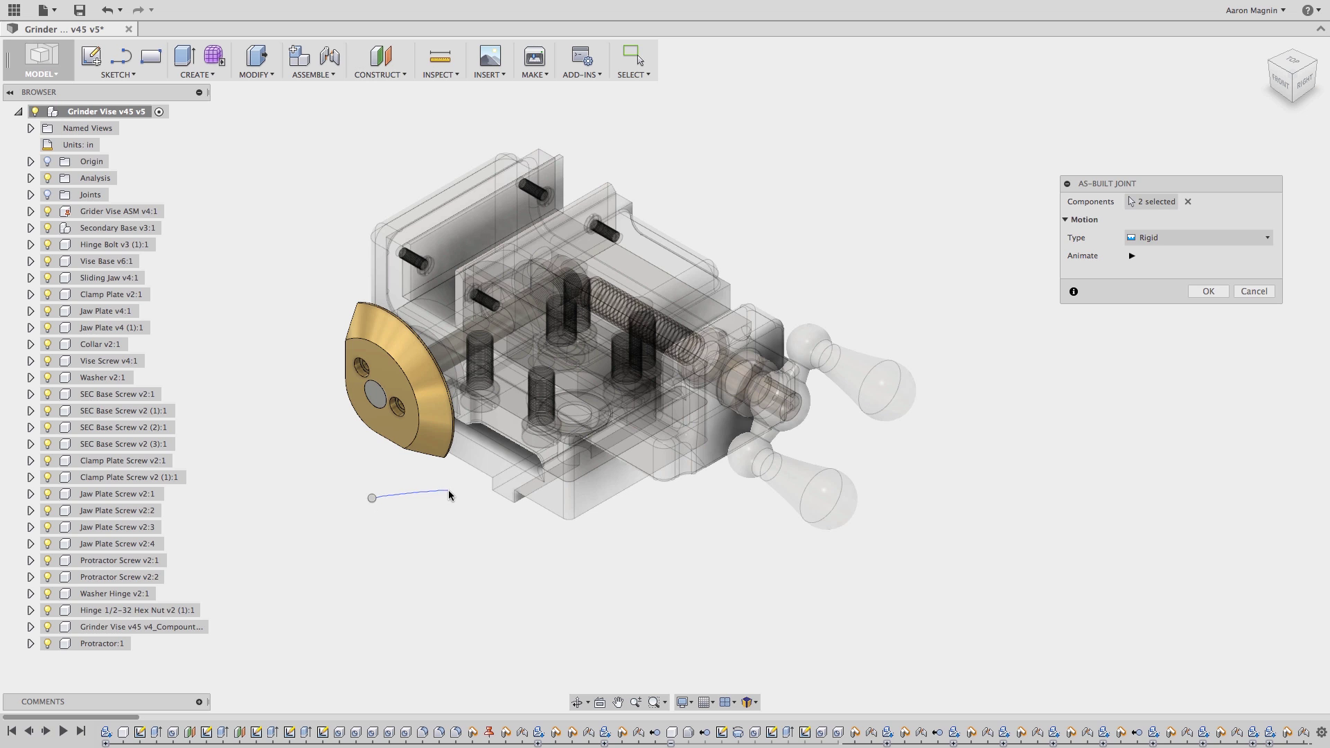
pyautogui.moveTo(449, 491); pyautogui.dragTo(449, 491, button='right')
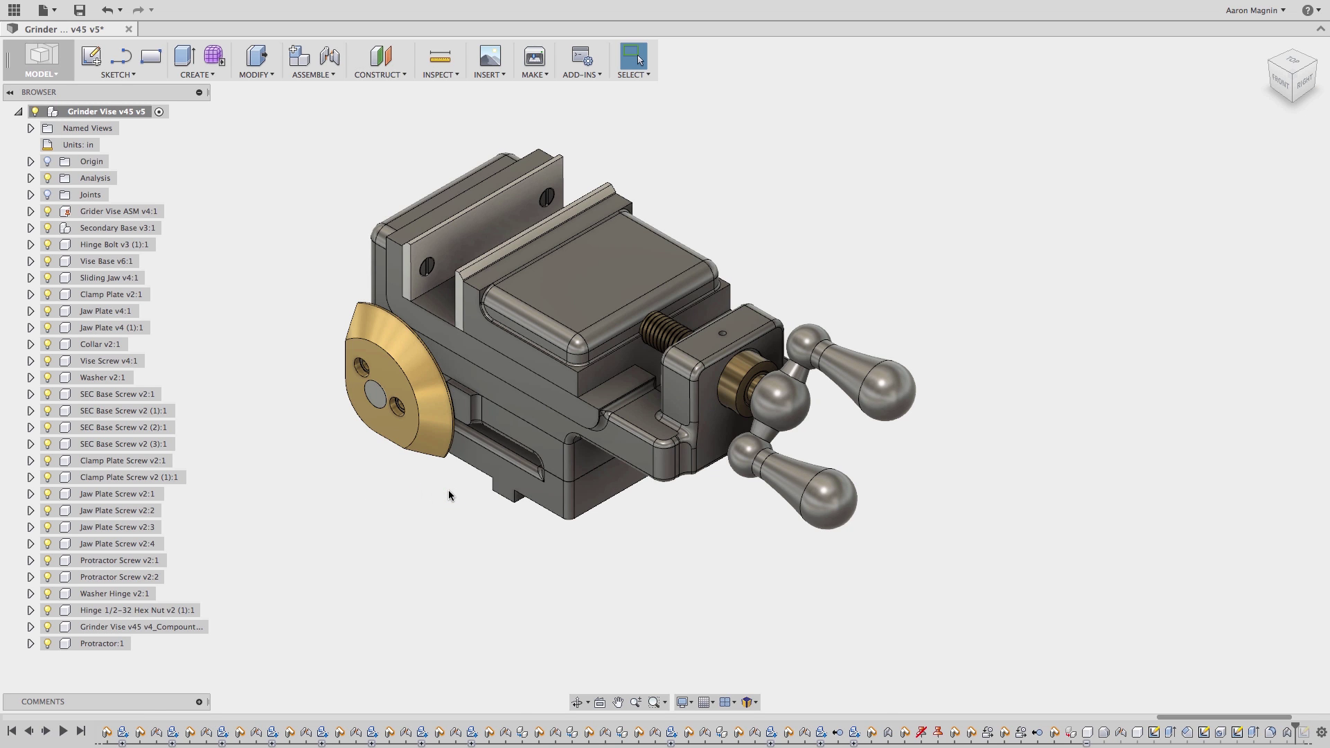